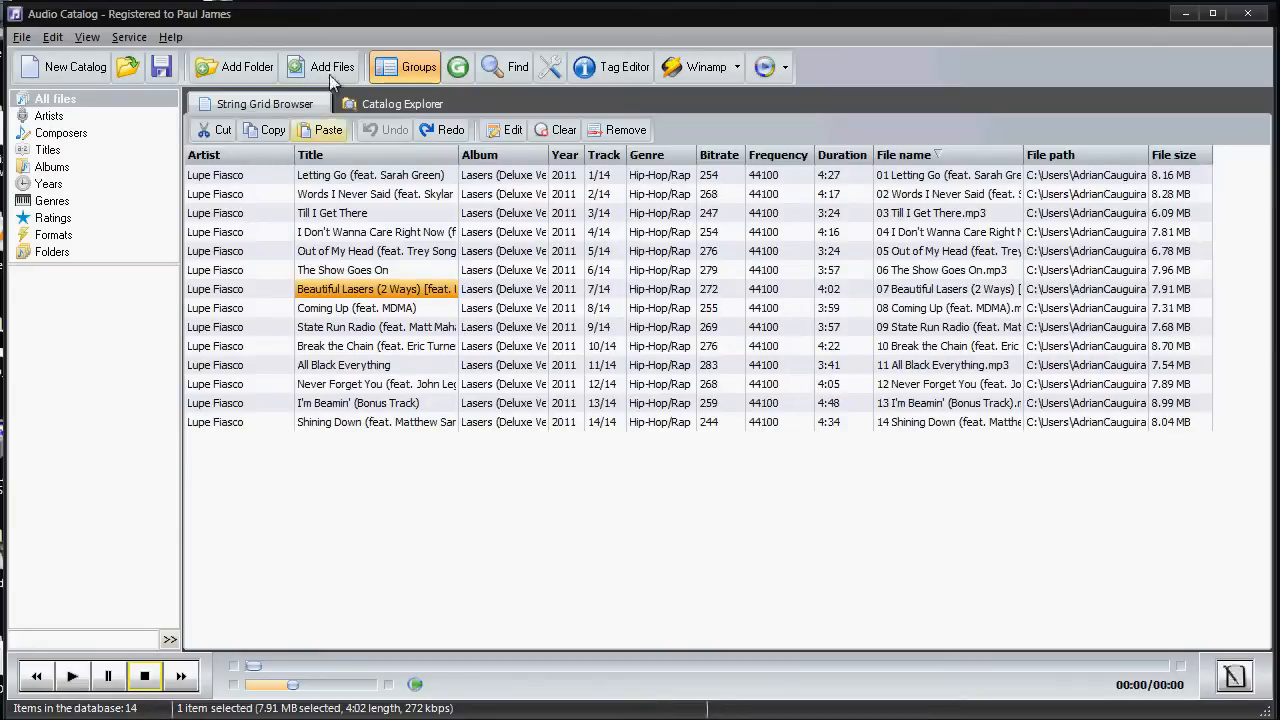
View the Catalog Explorer and the Genres group, returning to all files in the String Grid Browser
left_click(407, 110)
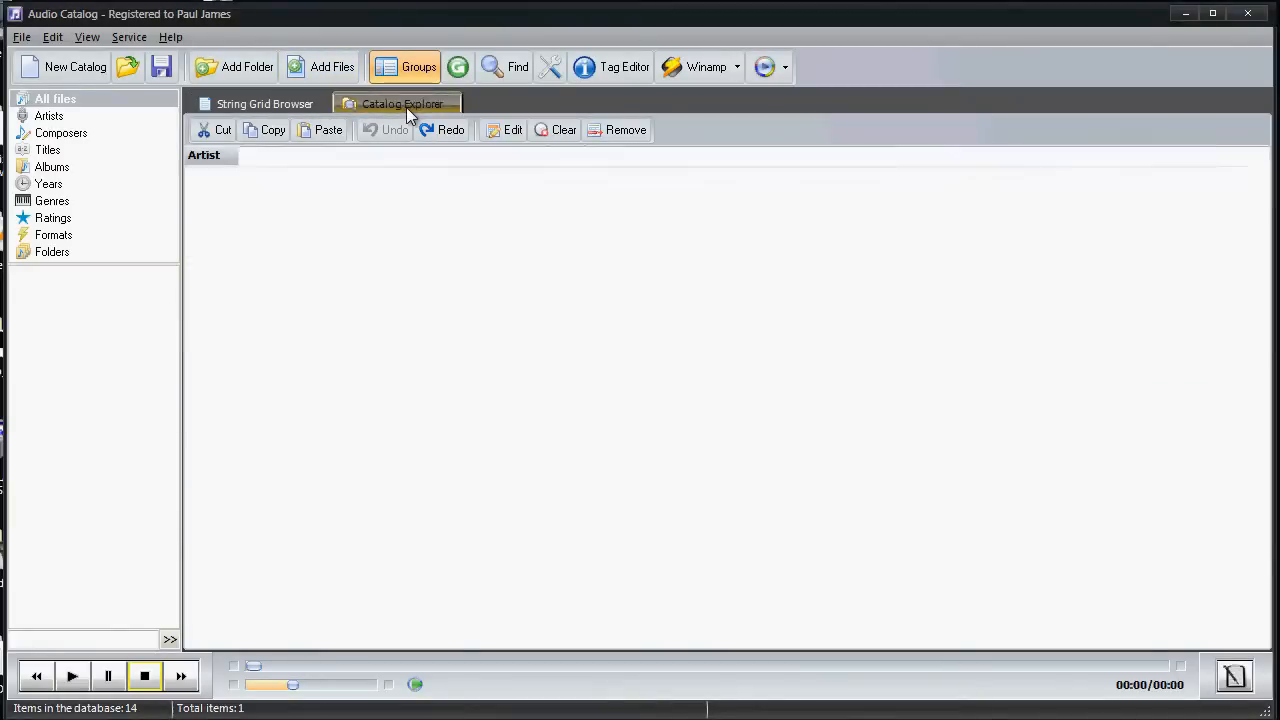
left_click(253, 105)
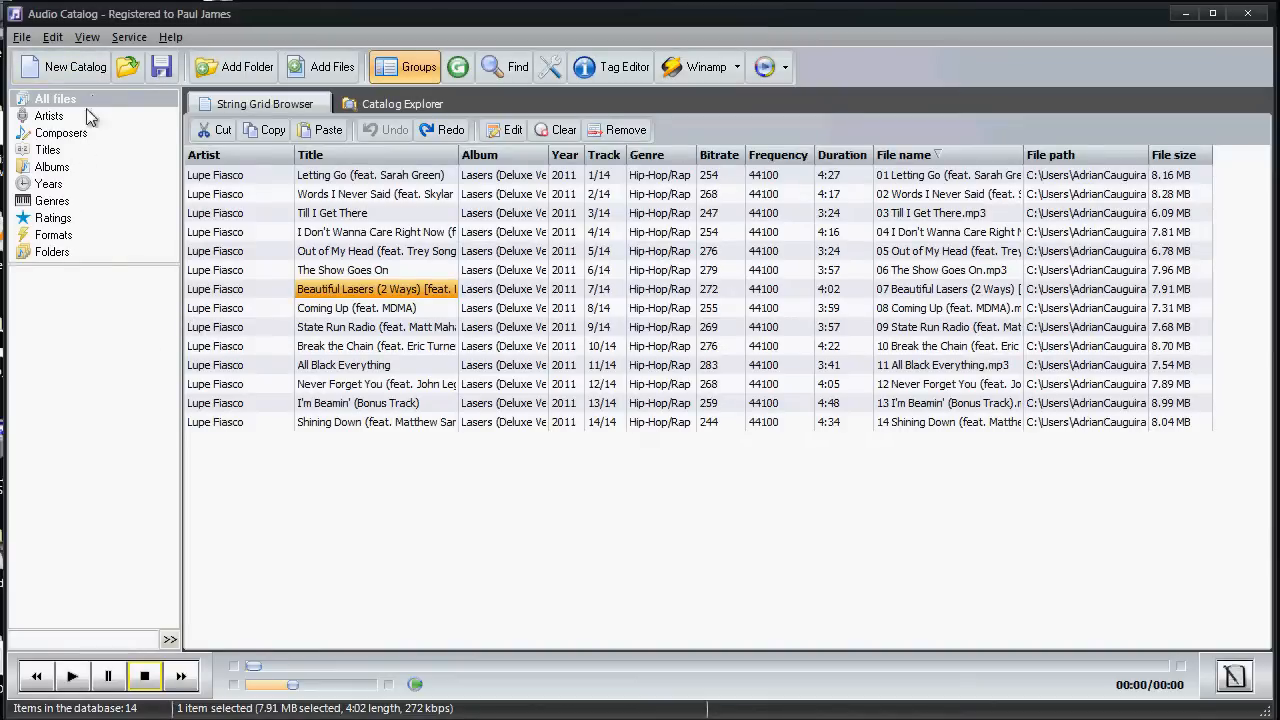
left_click(84, 201)
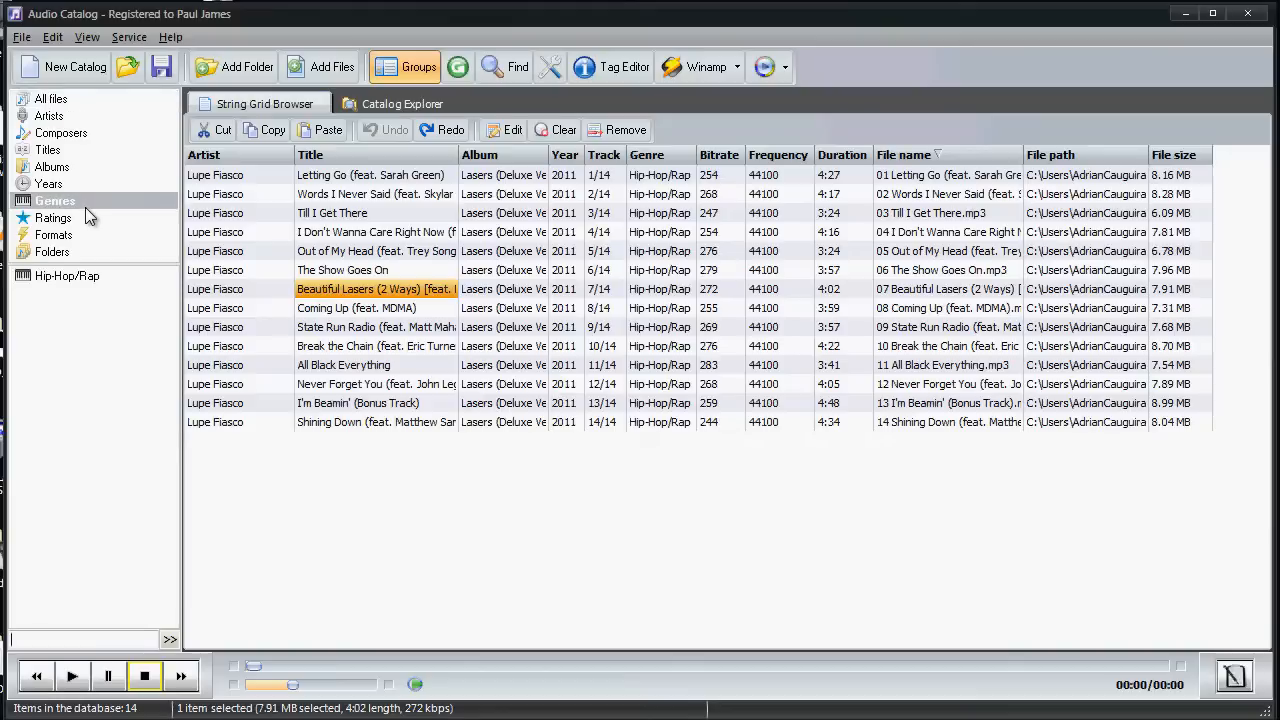
left_click(60, 99)
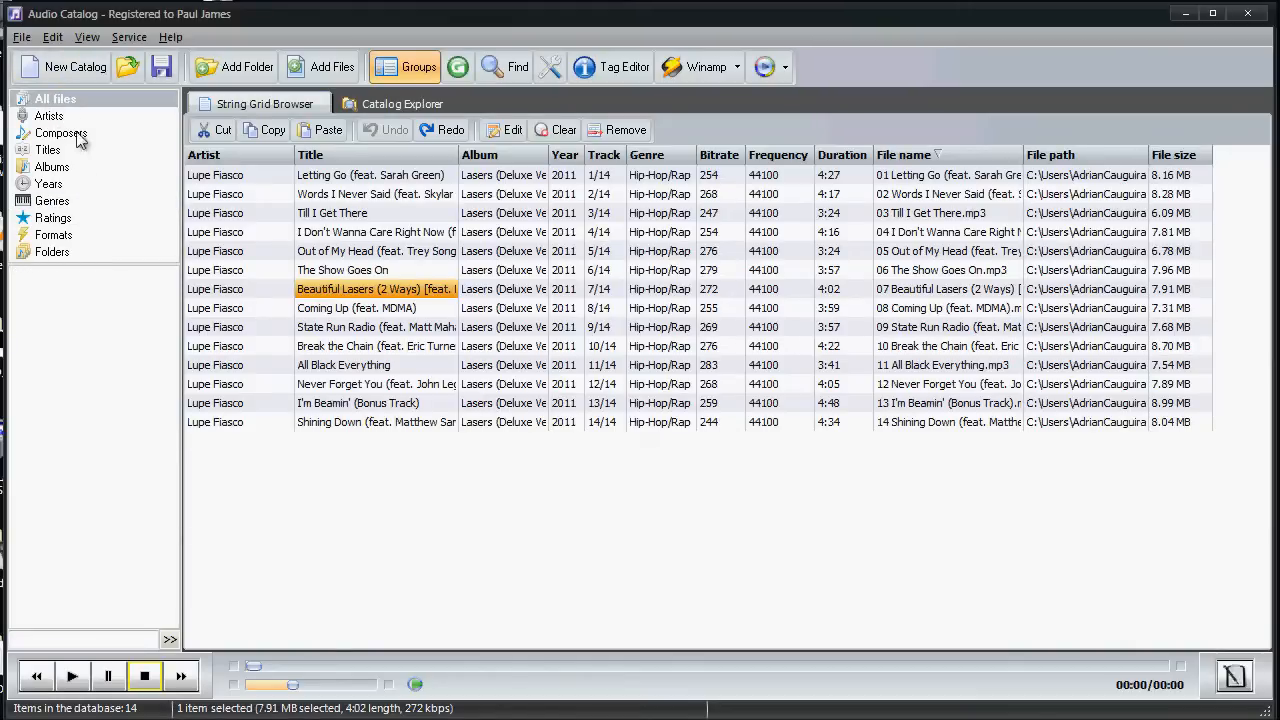
Preview and apply a tag-based rename of the selected Beautiful Lasers file using the format %ARTIST - %TITLE
left_click(22, 37)
mouse_move(52, 37)
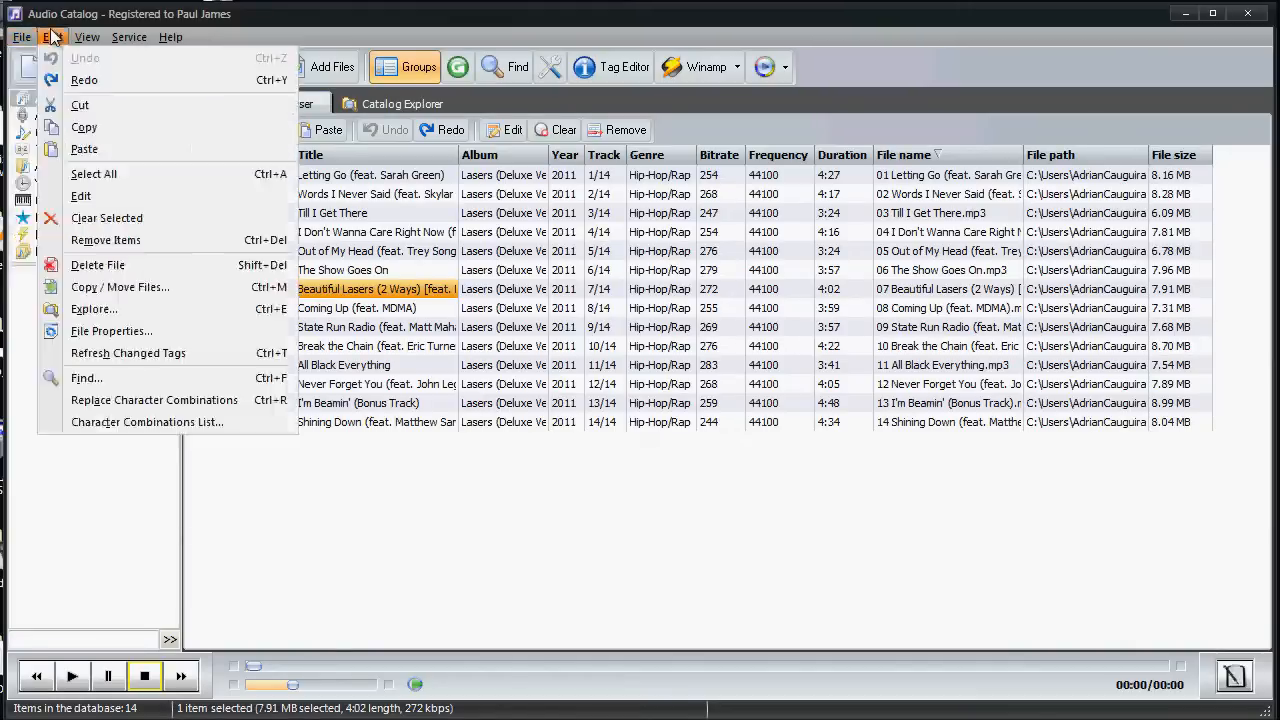
mouse_move(12, 38)
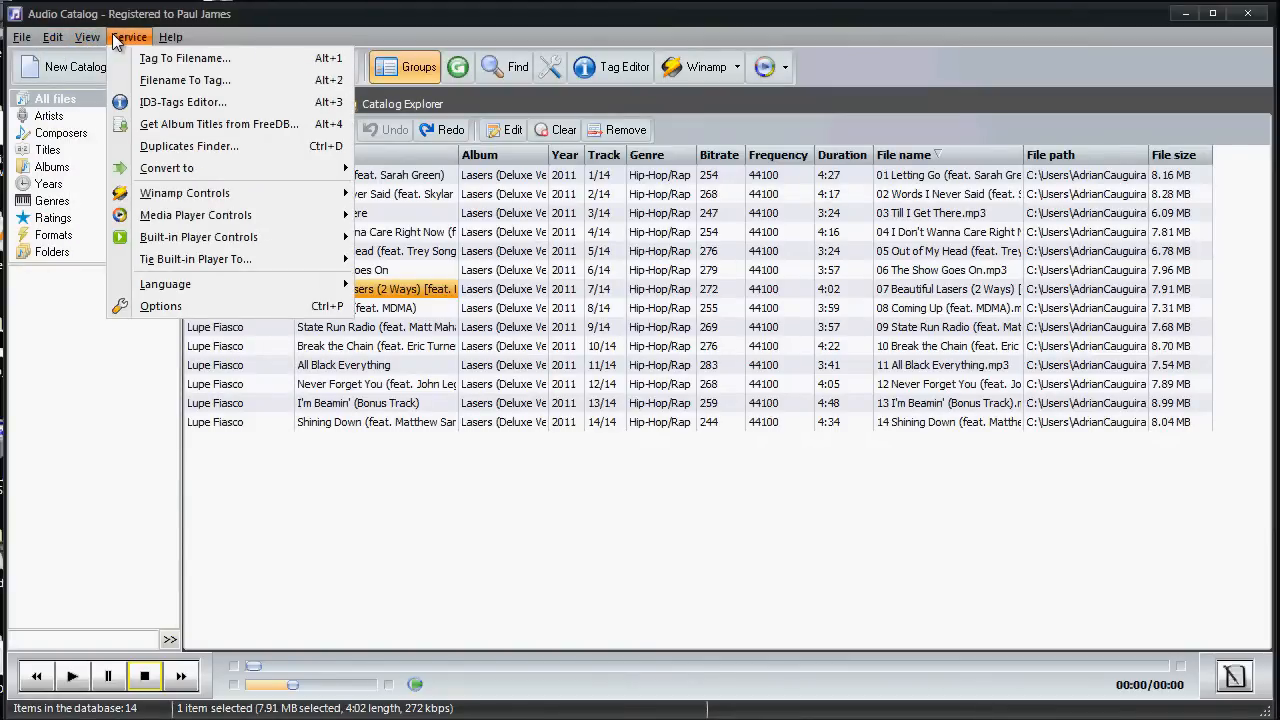
left_click(160, 58)
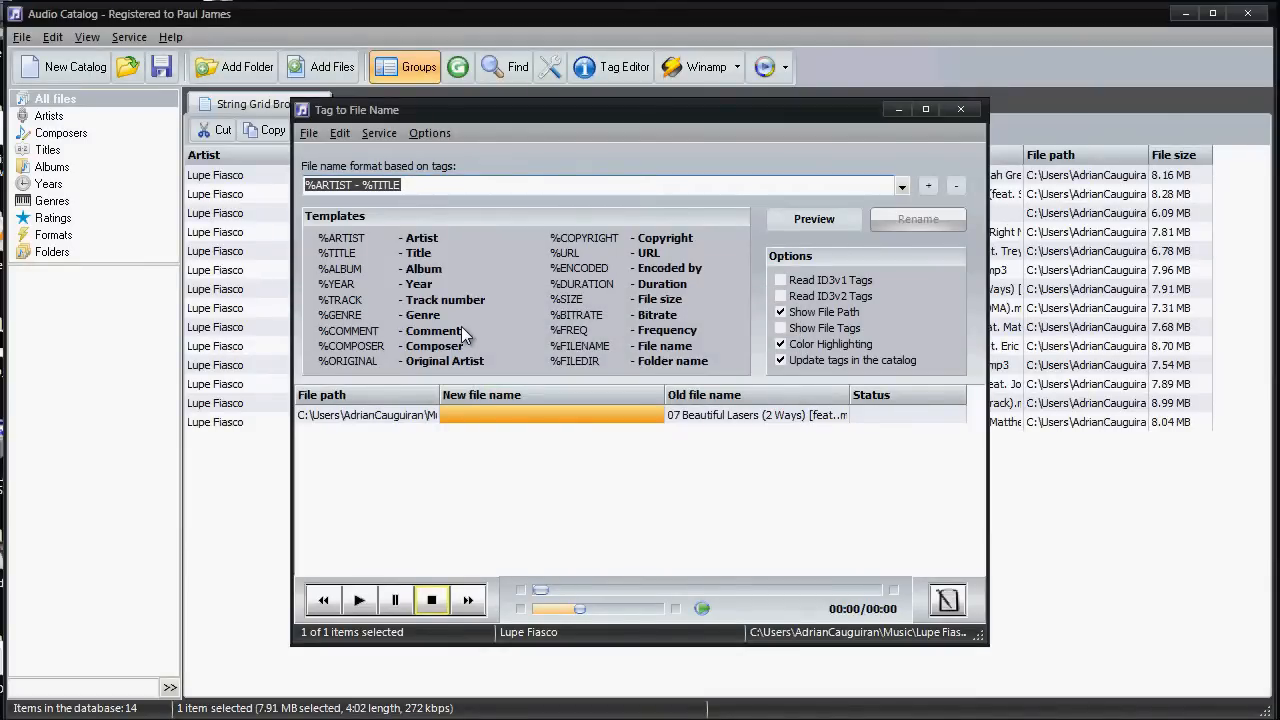
left_click(419, 184)
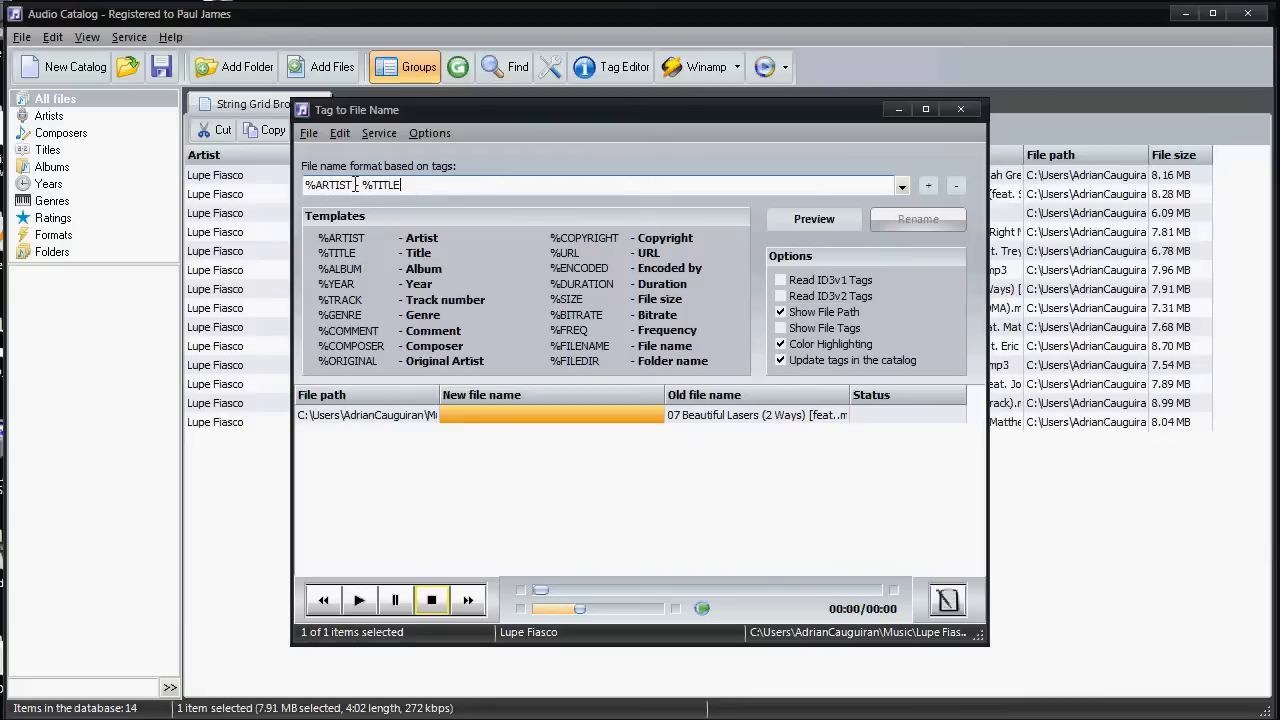
left_click(808, 225)
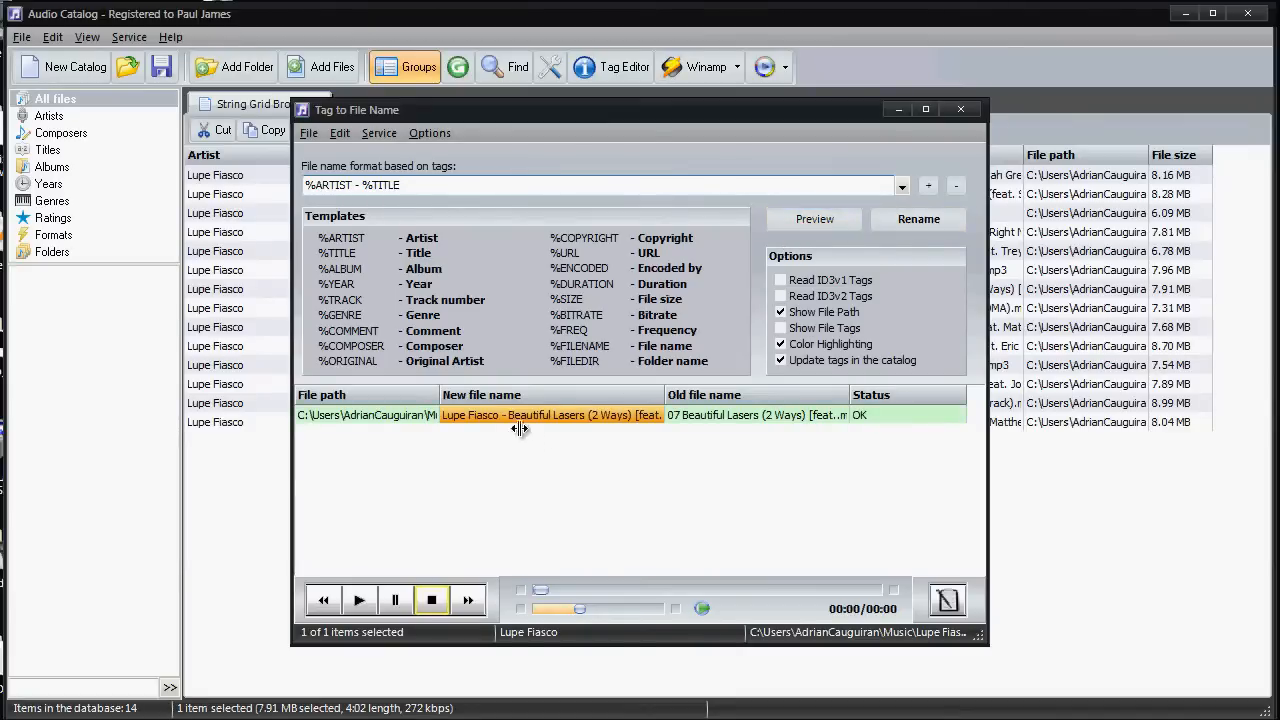
mouse_move(667, 396)
left_mouse_down()
mouse_move(743, 400)
mouse_move(680, 408)
left_mouse_up()
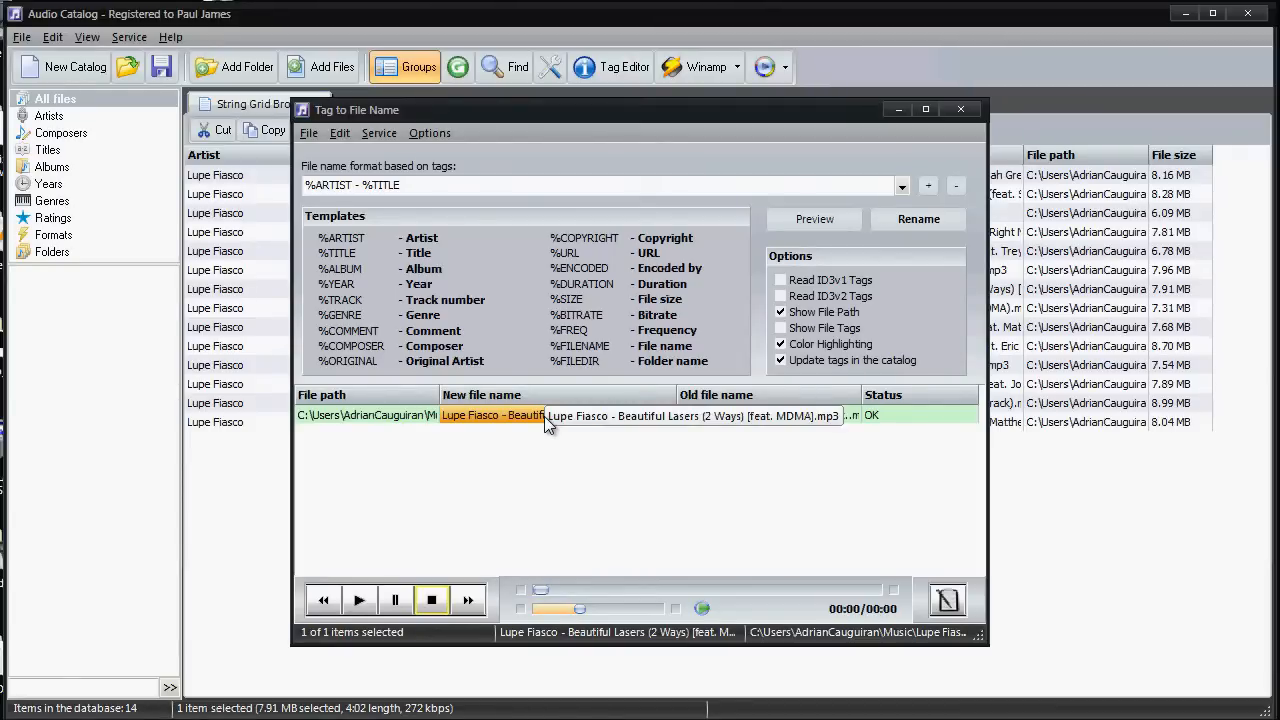
left_click(904, 221)
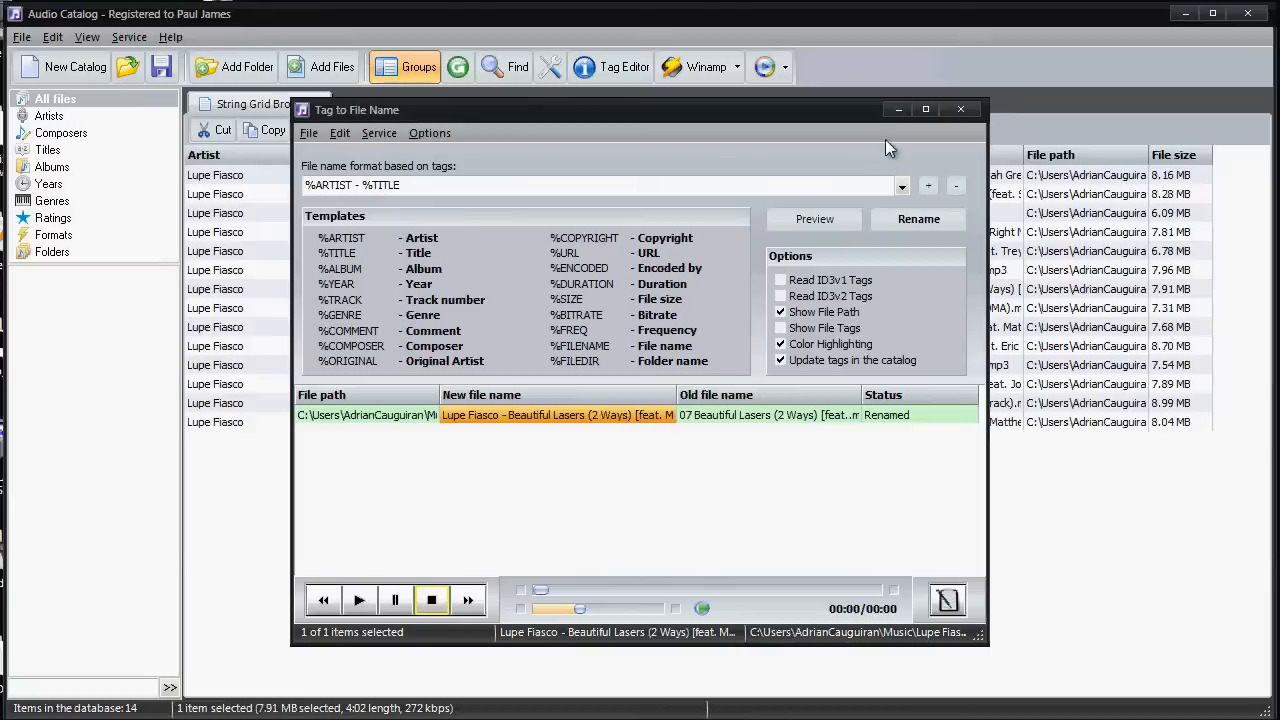
left_click(962, 108)
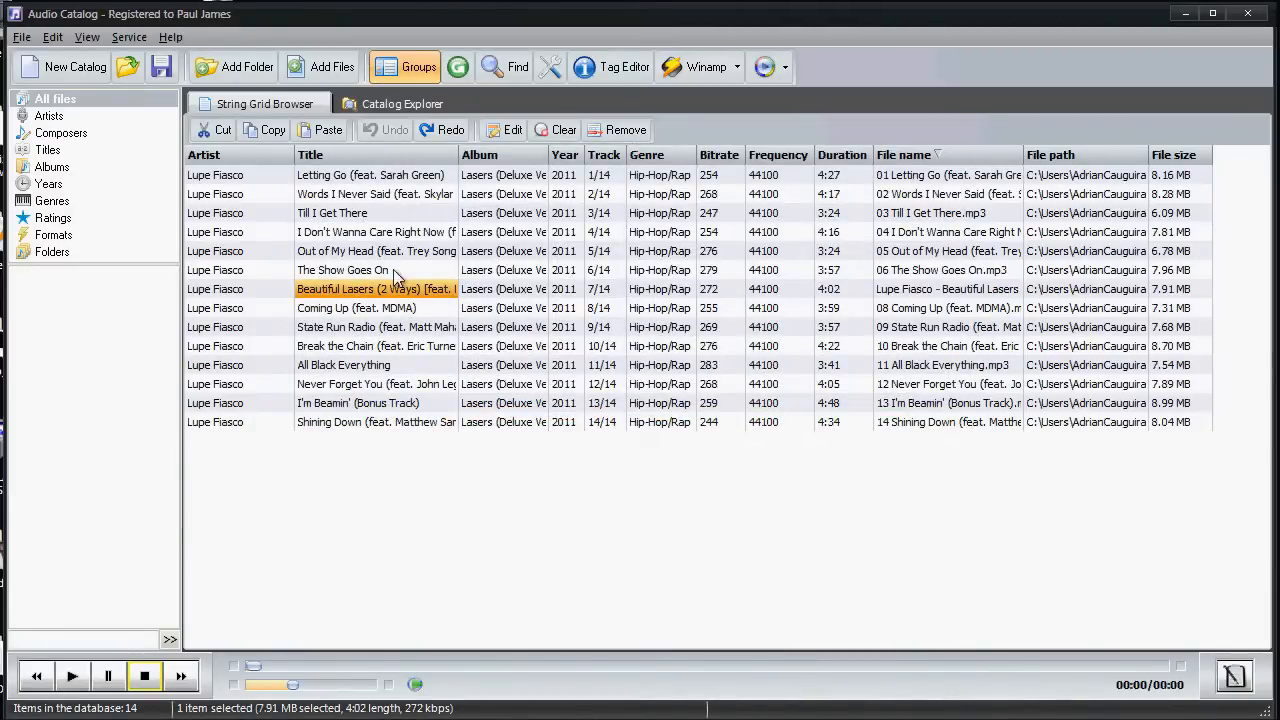
Examine the File Name to Tag format and general information fields for the renamed file, applying nothing
left_click(922, 292)
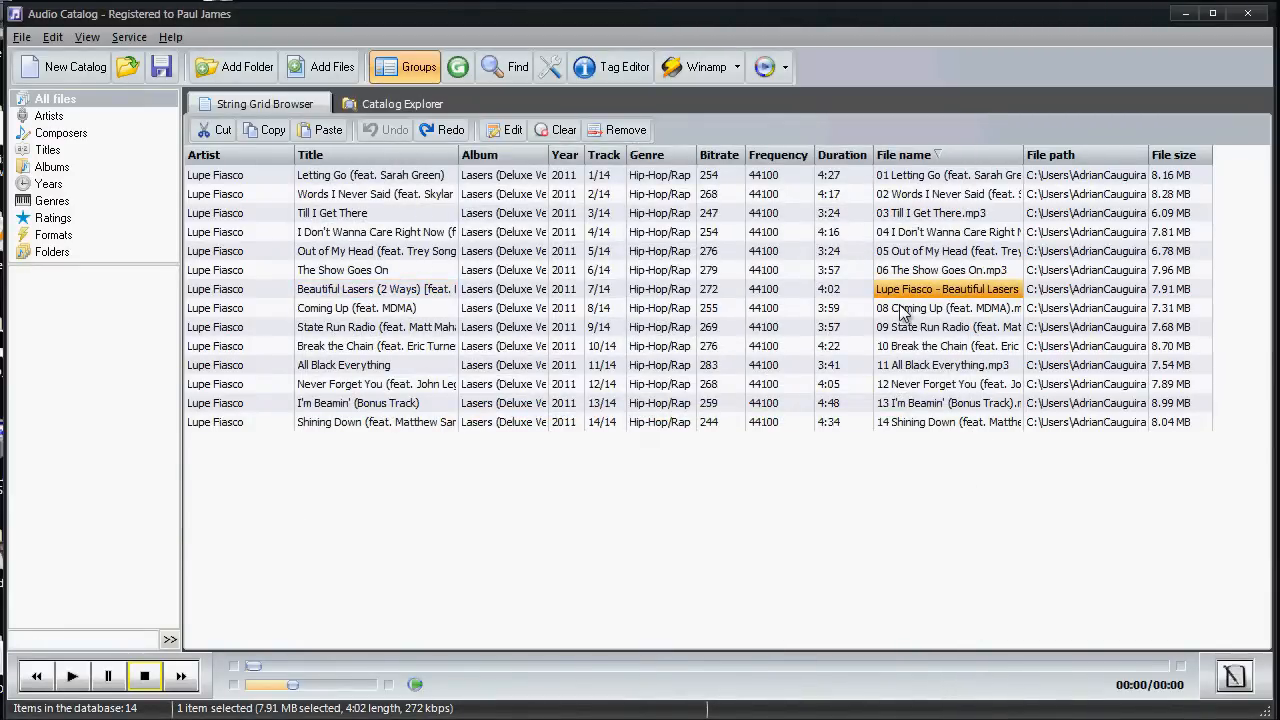
left_click(126, 37)
left_click(179, 80)
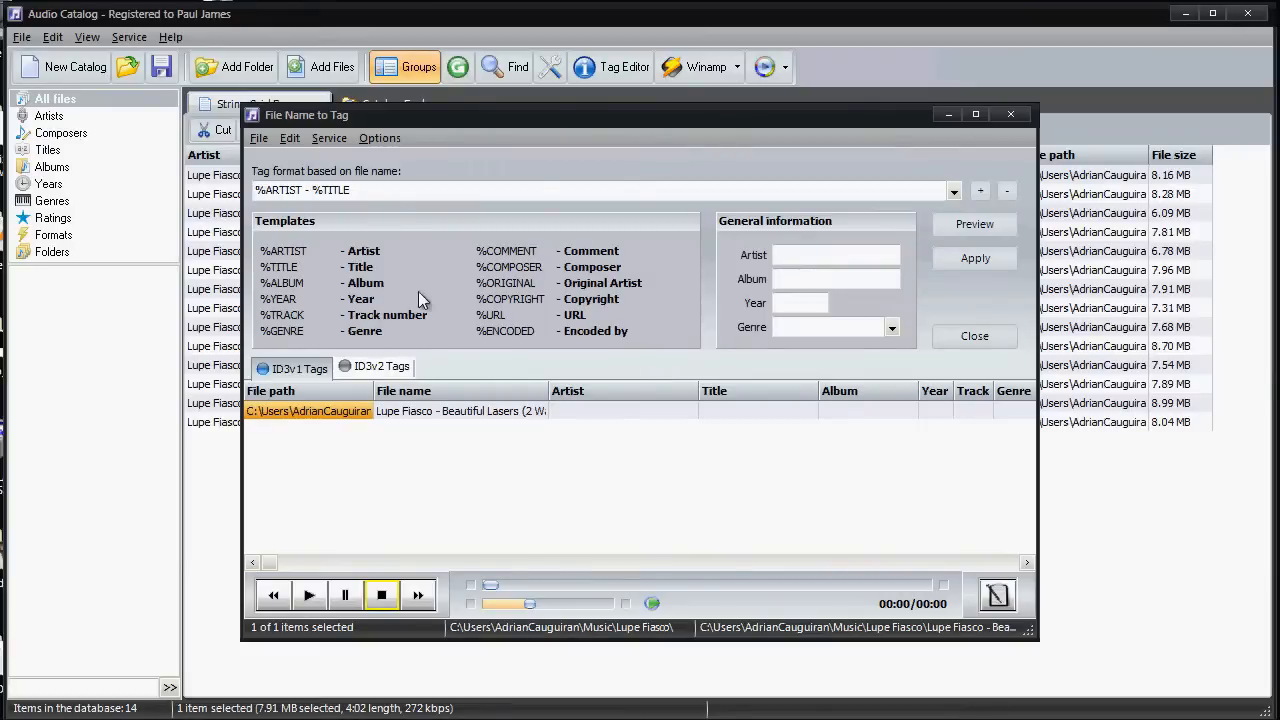
left_click(356, 190)
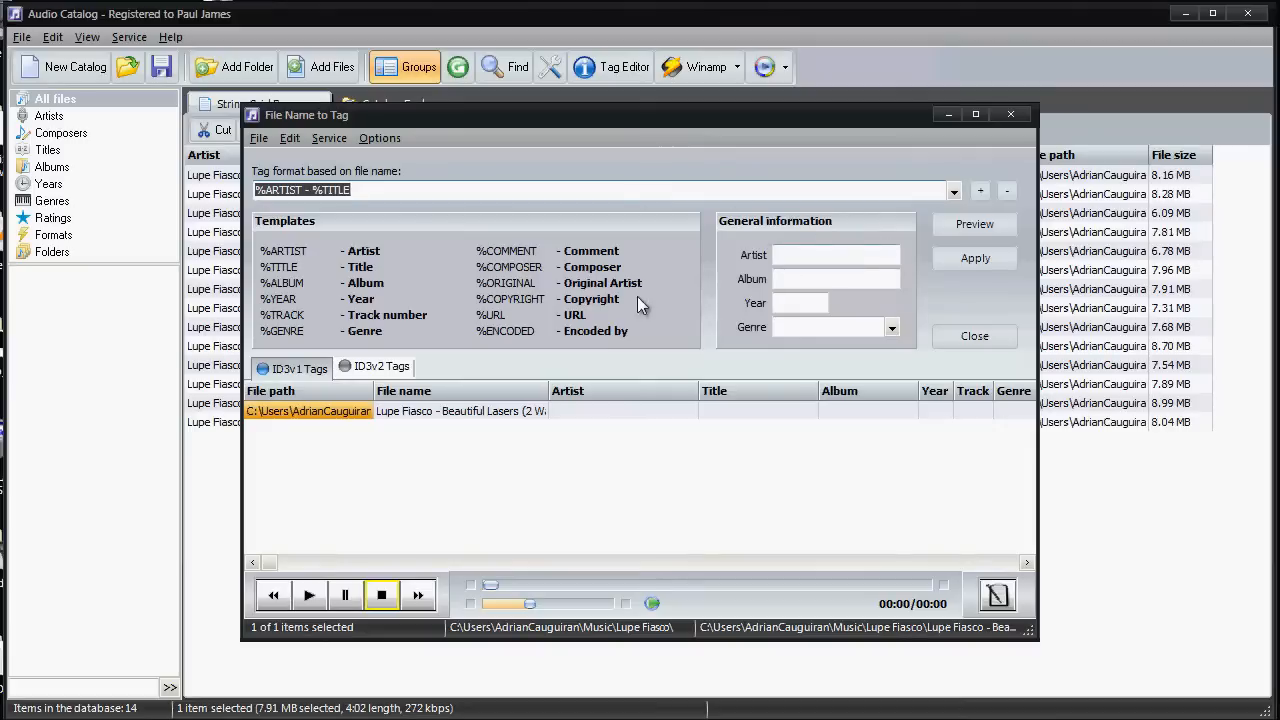
left_click(823, 255)
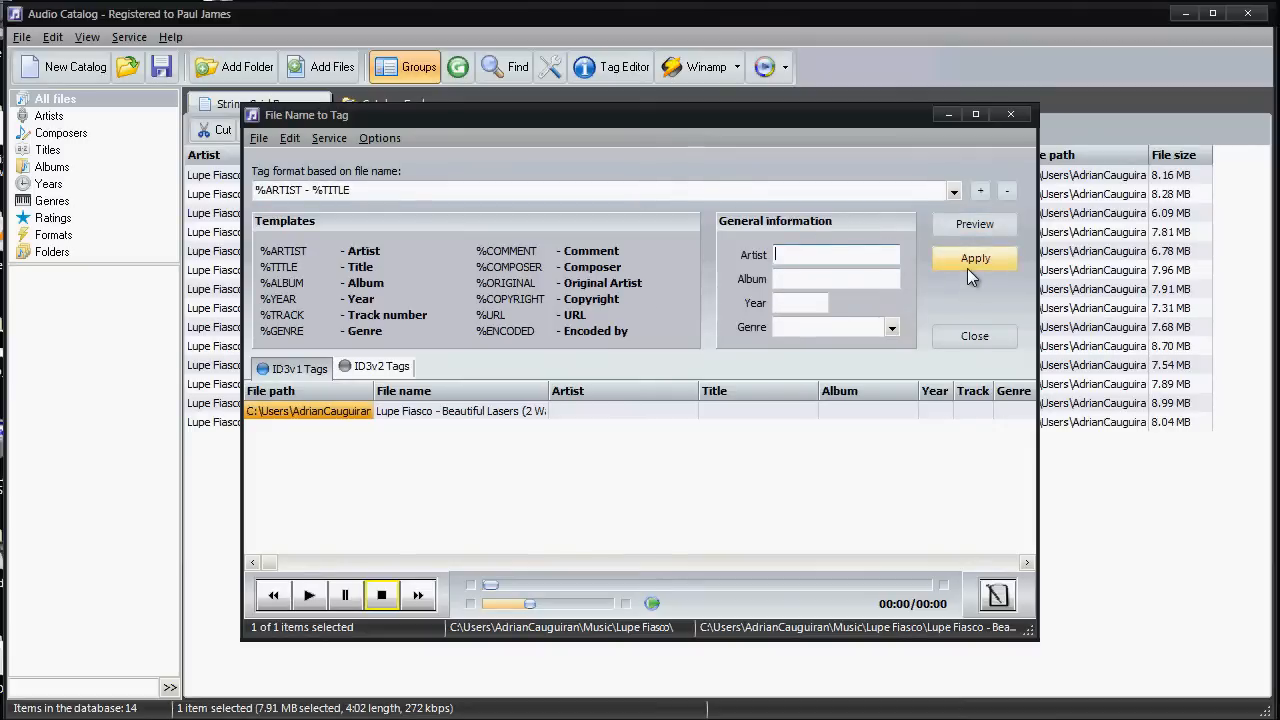
left_click(1012, 115)
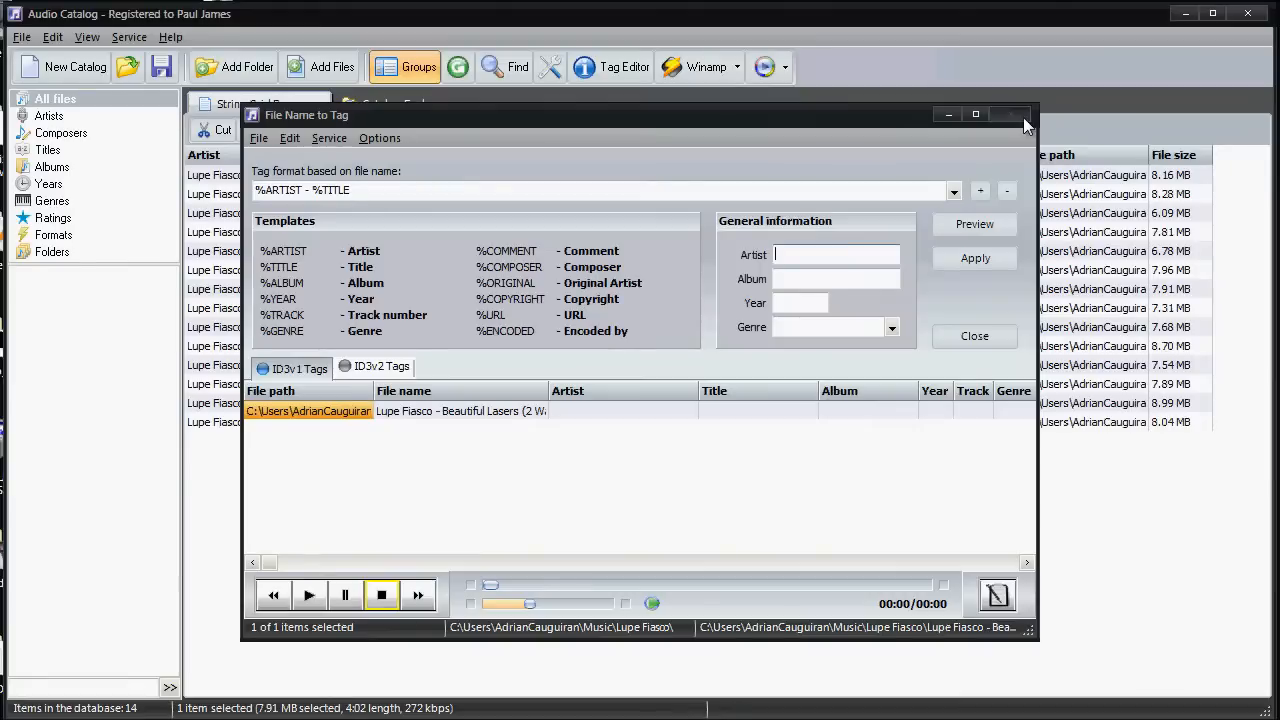
Enable ID3v1 tags for the Beautiful Lasers track in the ID3 tag editor and enter the title Beautiful Lasers
left_click(129, 37)
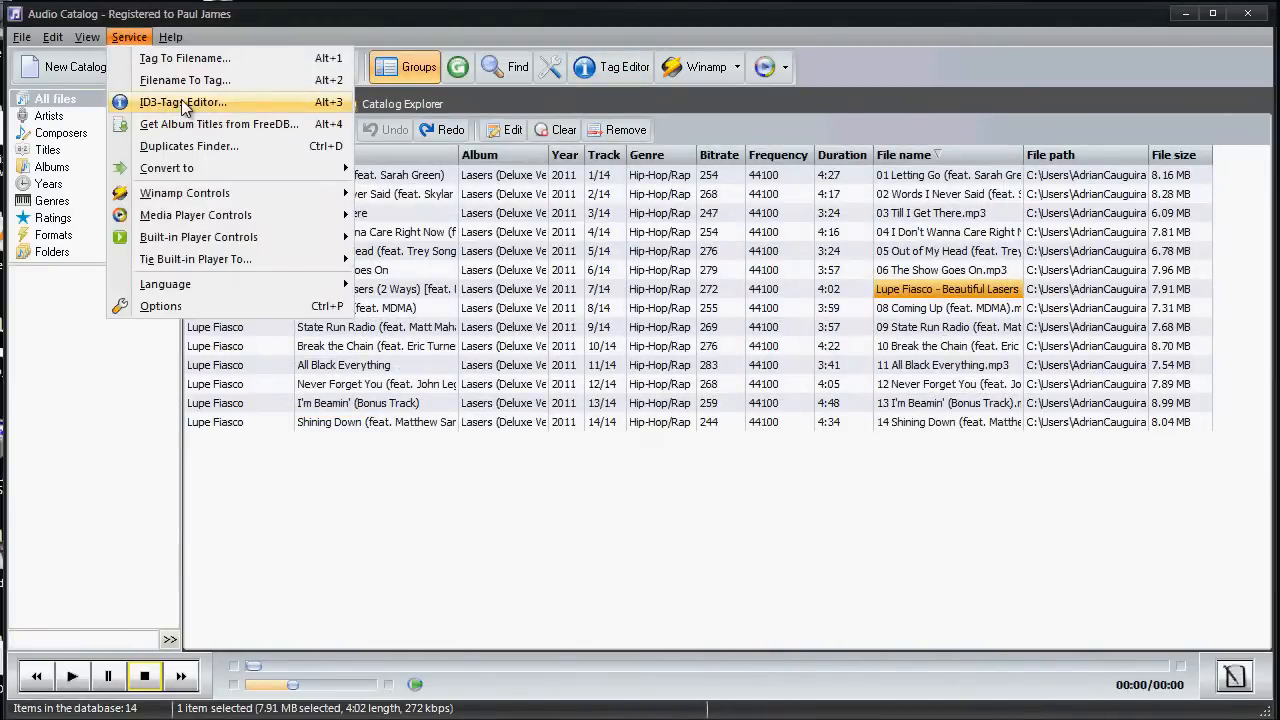
left_click(181, 101)
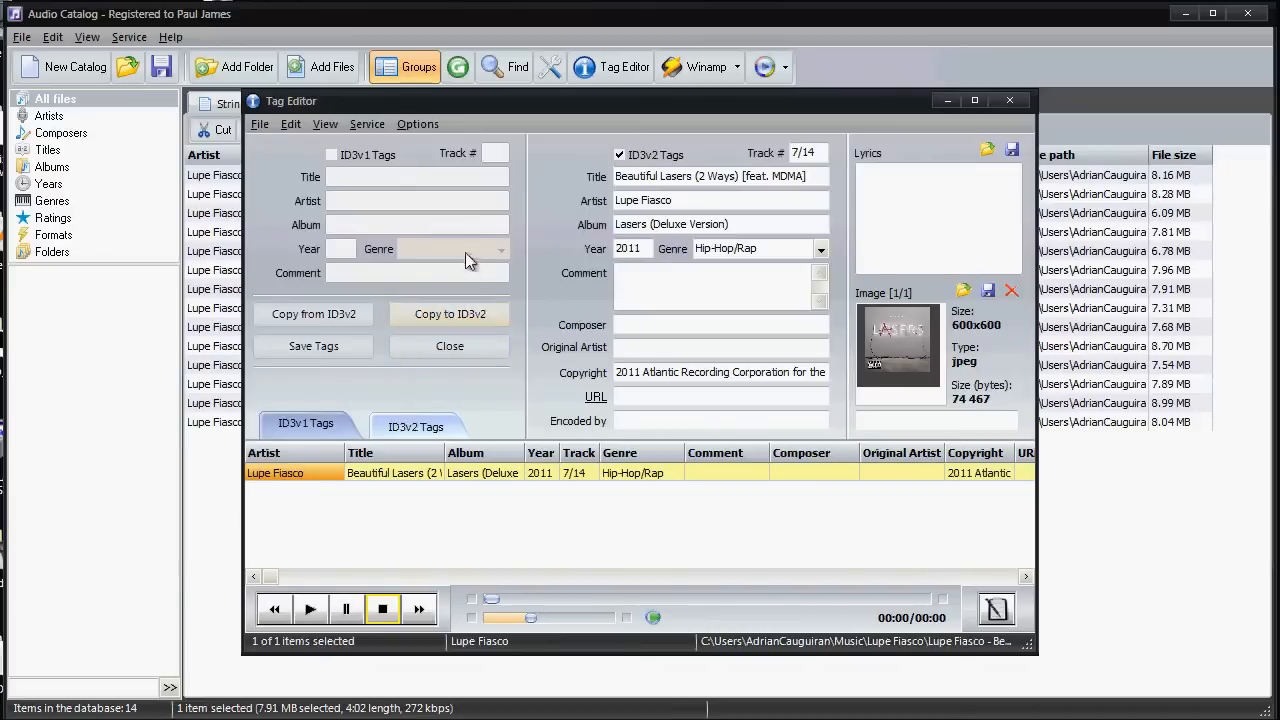
left_click(333, 155)
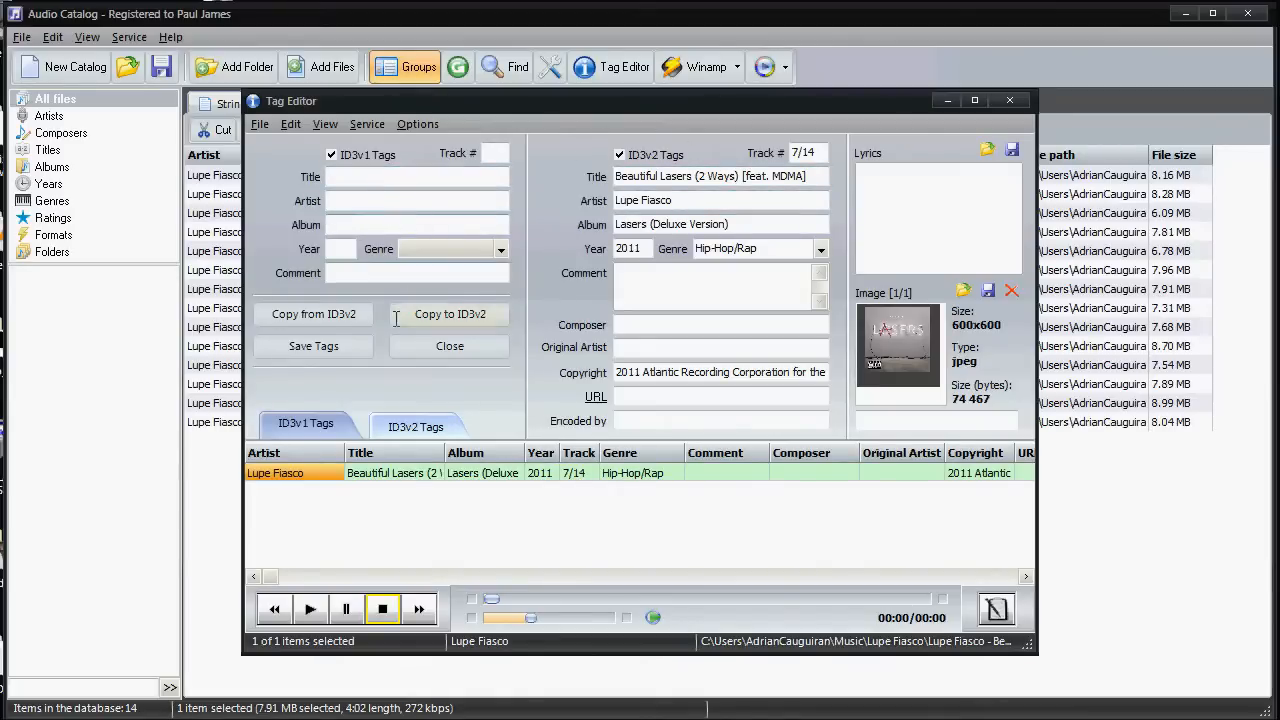
left_click(378, 176)
type("Beau")
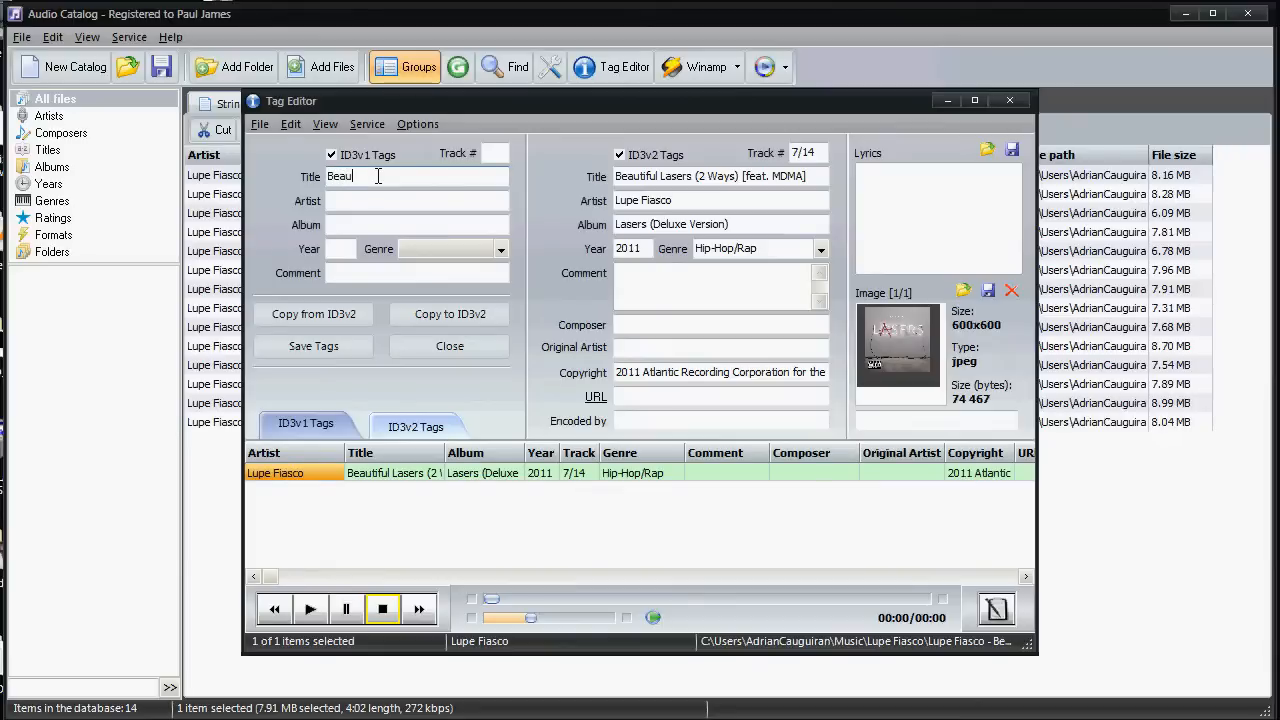
type("tiful Lasers")
Copy the ID3v1 tags to ID3v2 and close the tag editor without saving the changed tags
left_click(407, 317)
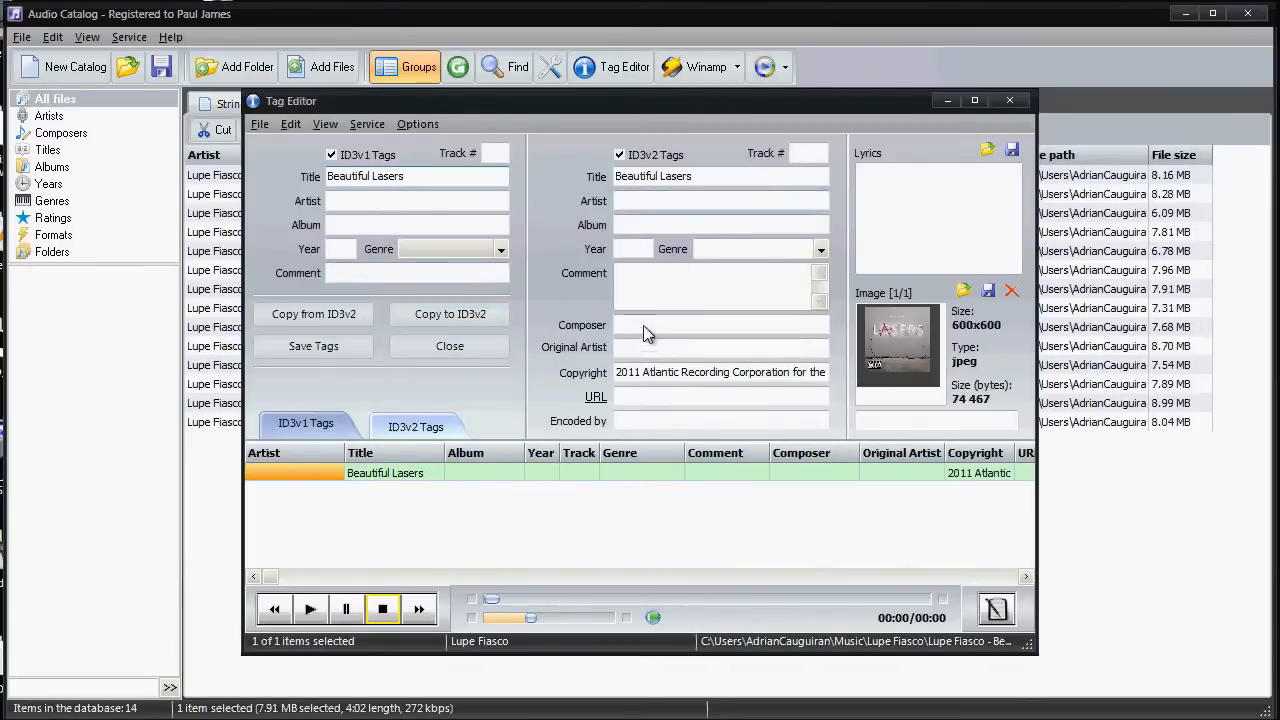
left_click(628, 300)
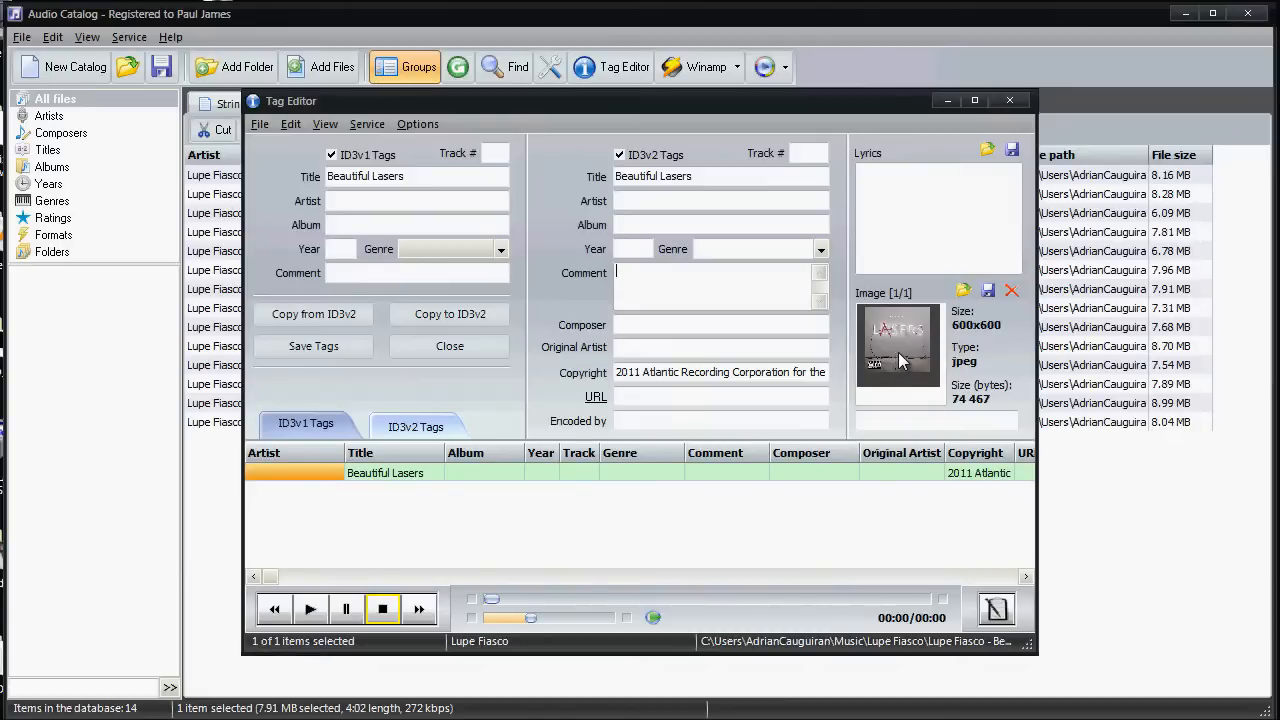
left_click(1022, 101)
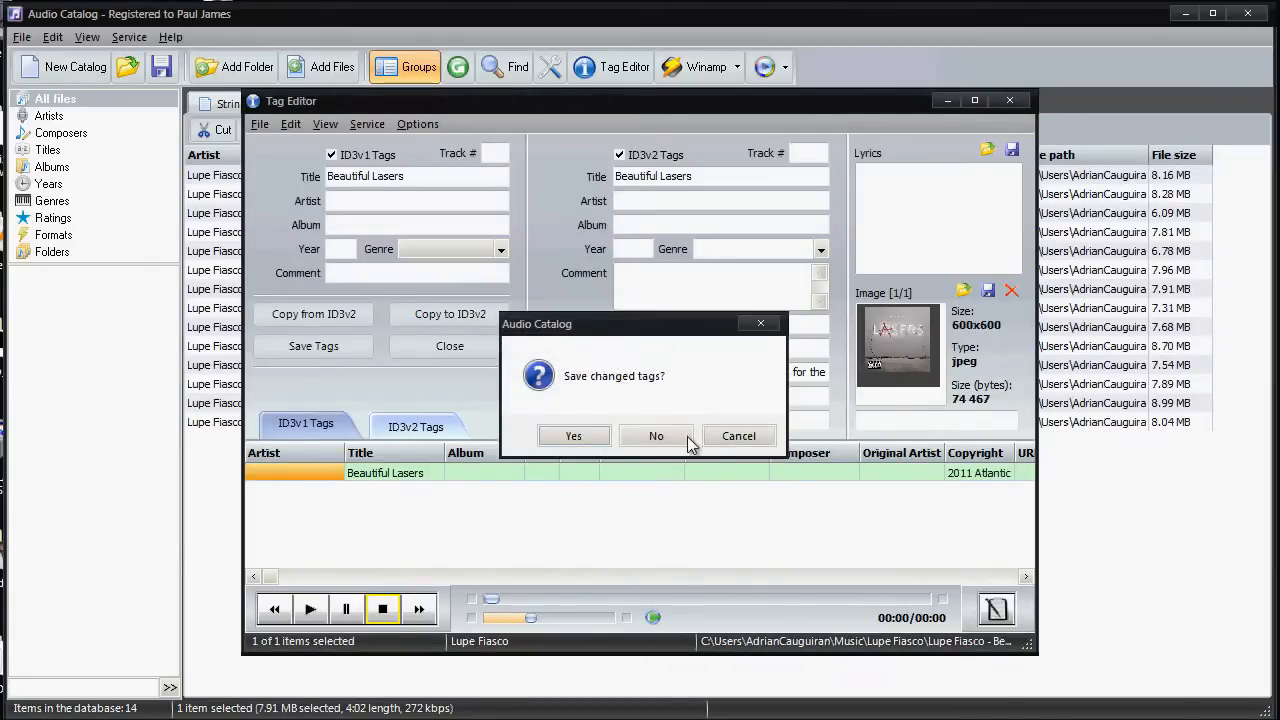
left_click(690, 437)
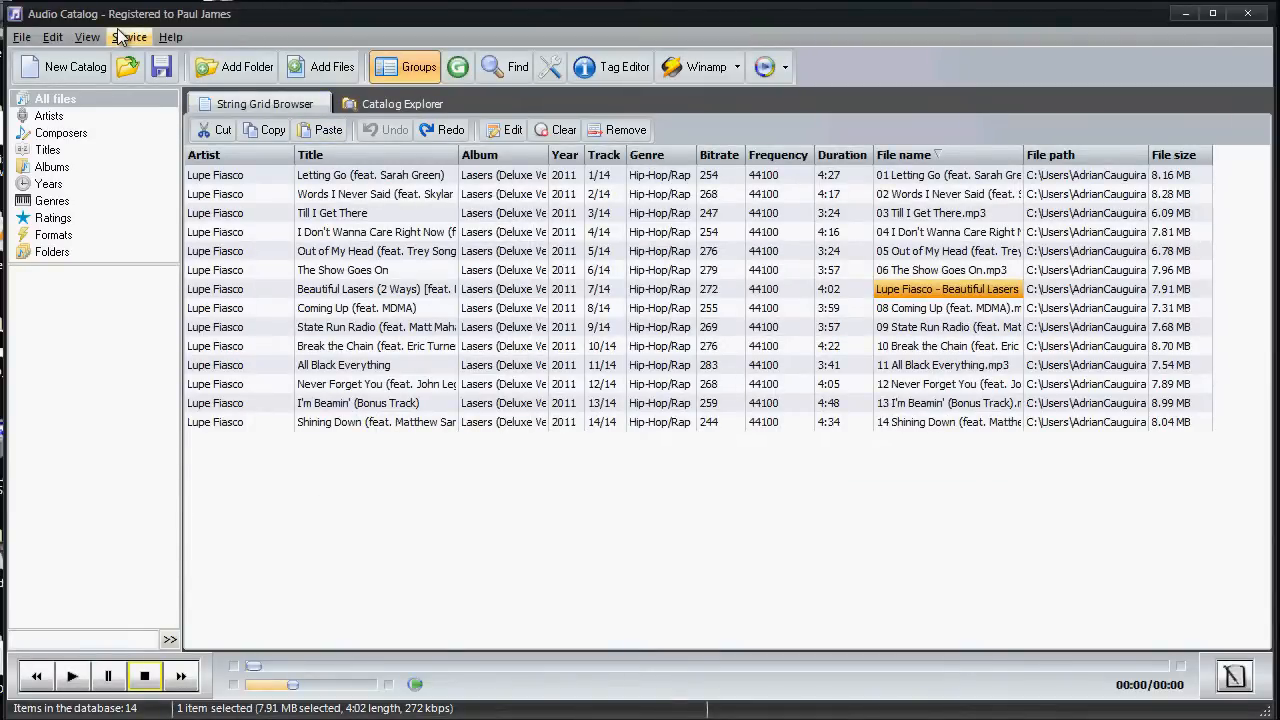
Search the catalog for duplicates by artist, year, genre, file name and file size, with case sensitivity on
left_click(120, 37)
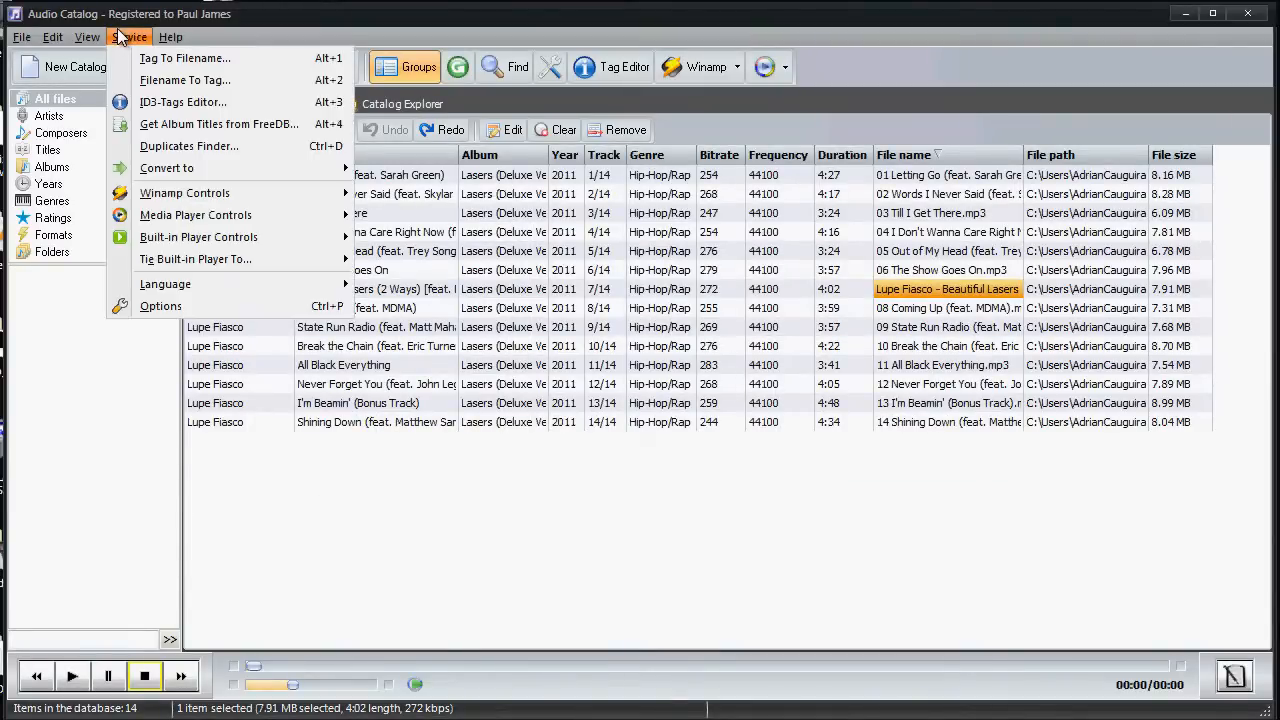
left_click(185, 146)
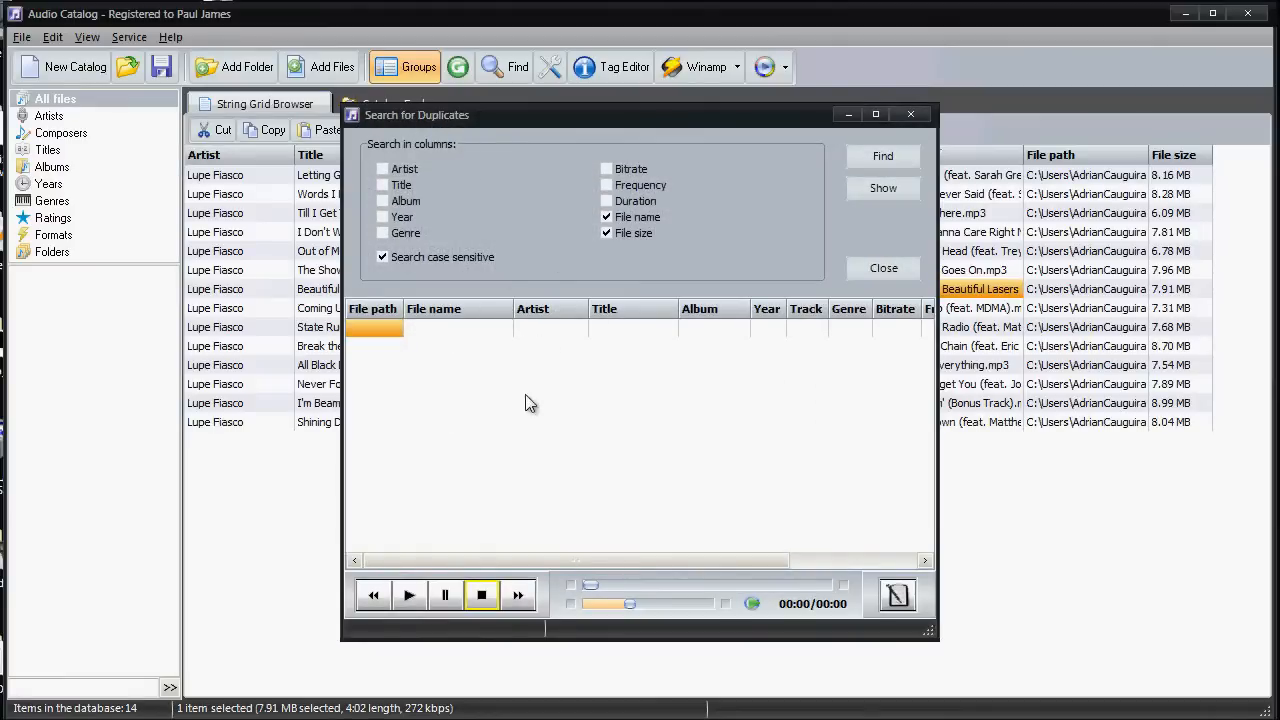
left_click(382, 169)
left_click(384, 233)
left_click(386, 217)
left_click(884, 156)
left_click(880, 197)
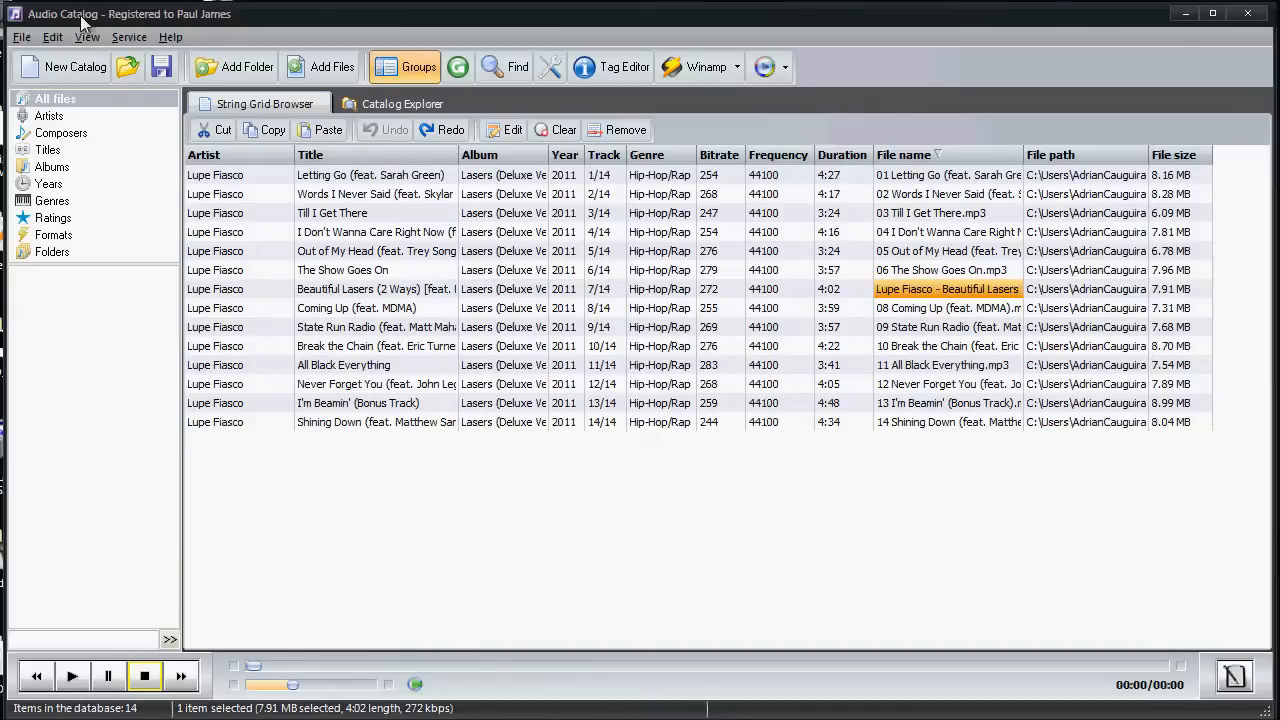
Try to convert the Shining Down track to FLAC, declining the Digital Audio Converter download
left_click(129, 37)
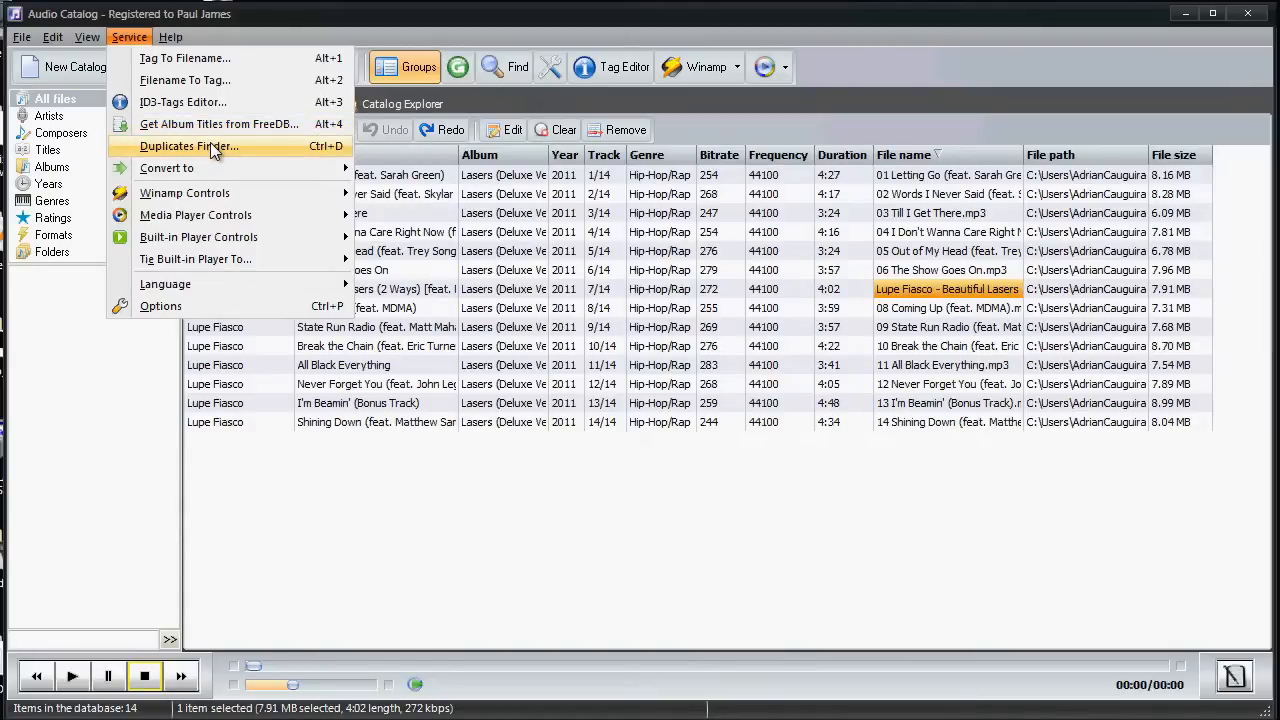
mouse_move(210, 170)
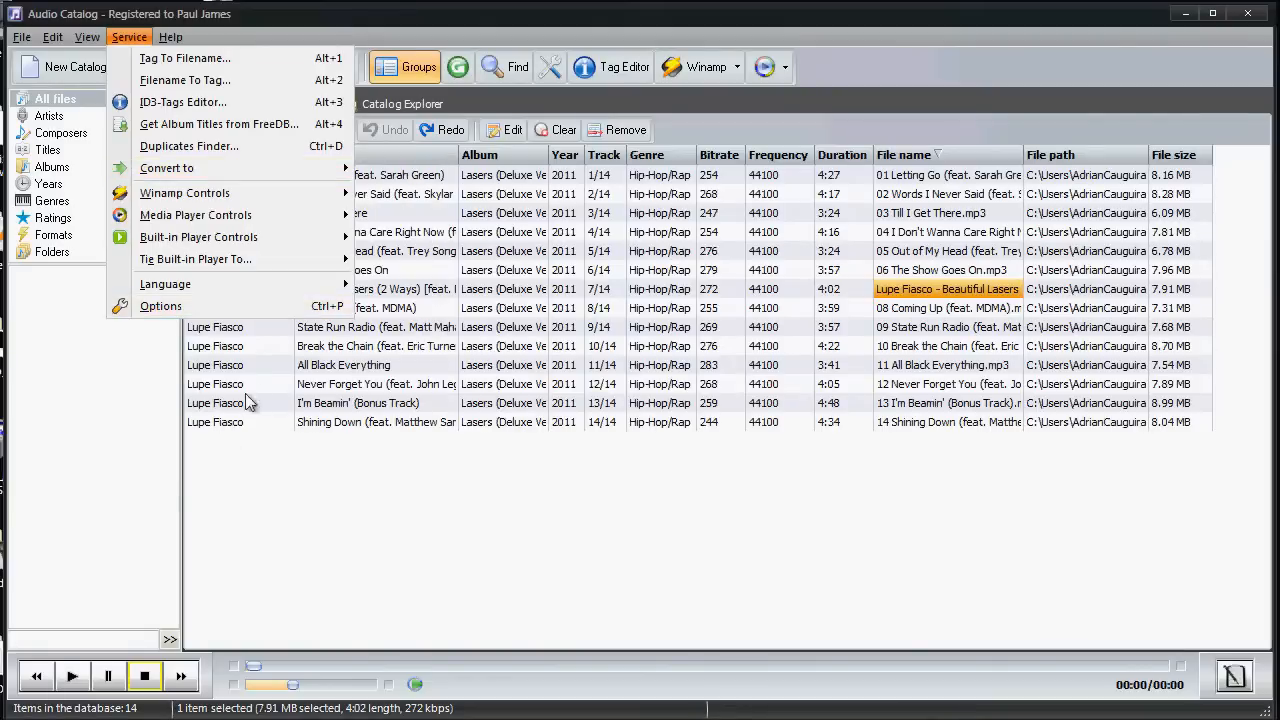
left_click(275, 492)
left_click(397, 421)
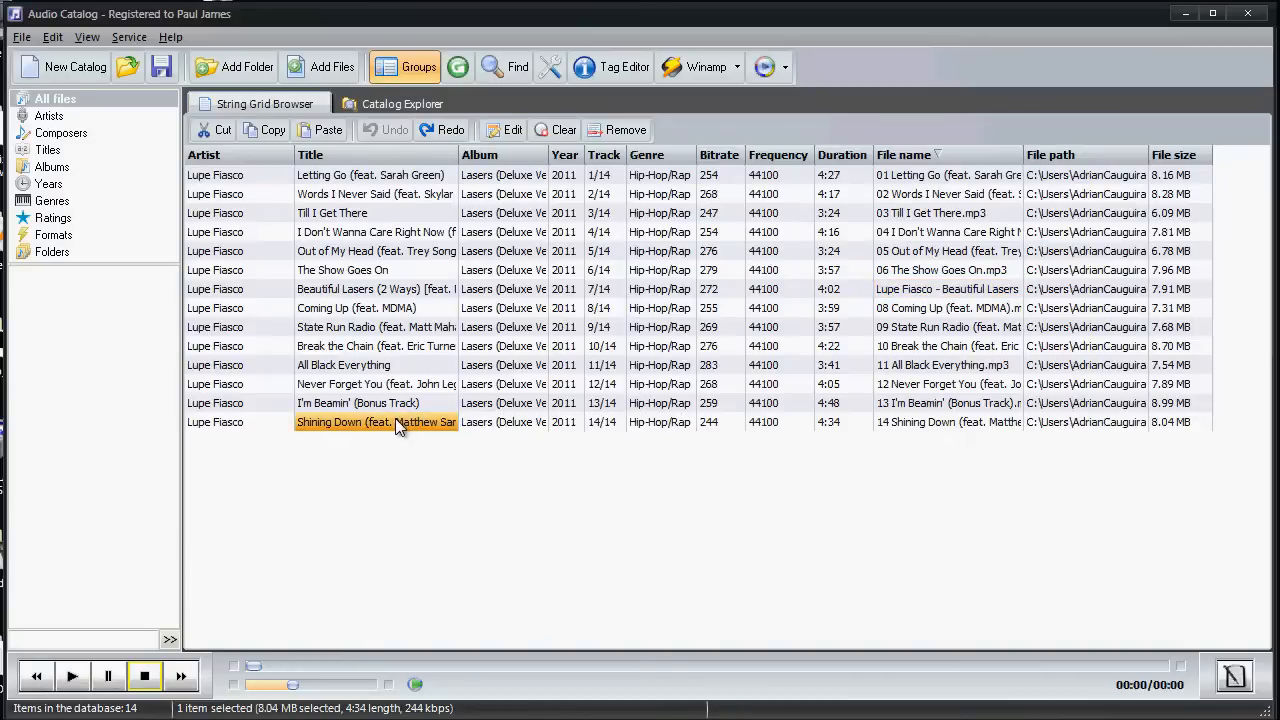
left_click(130, 38)
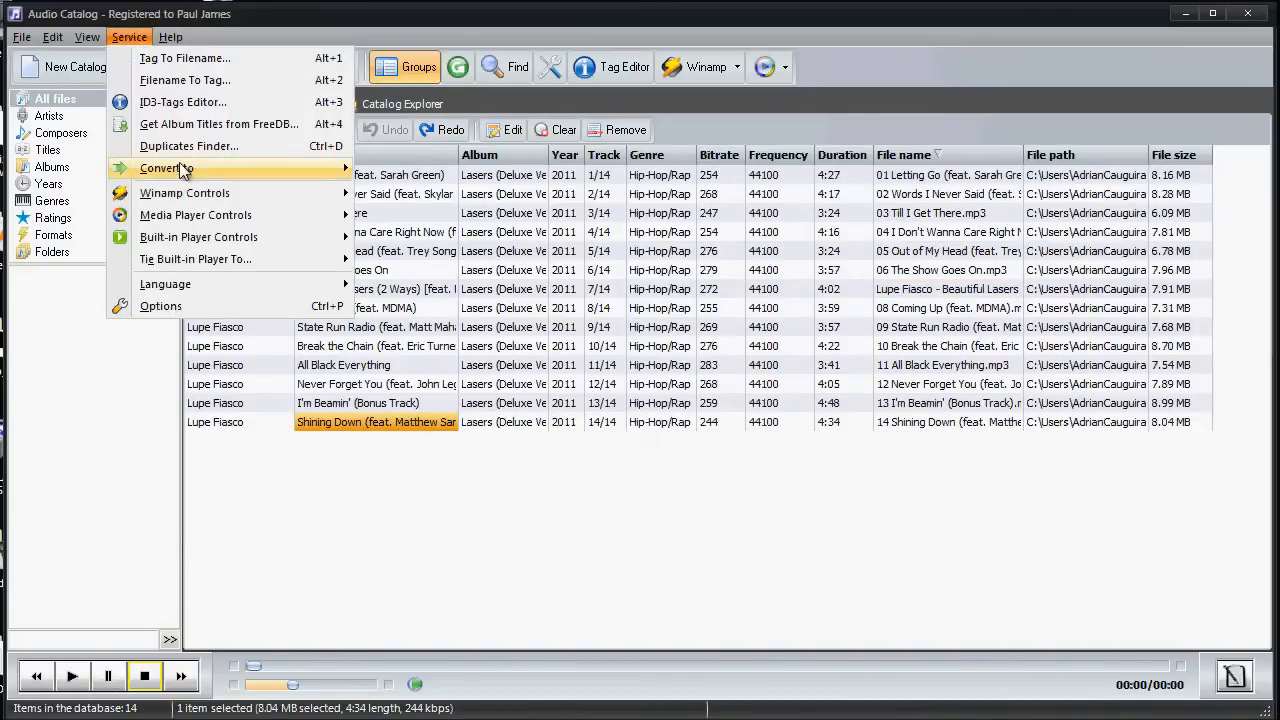
mouse_move(181, 172)
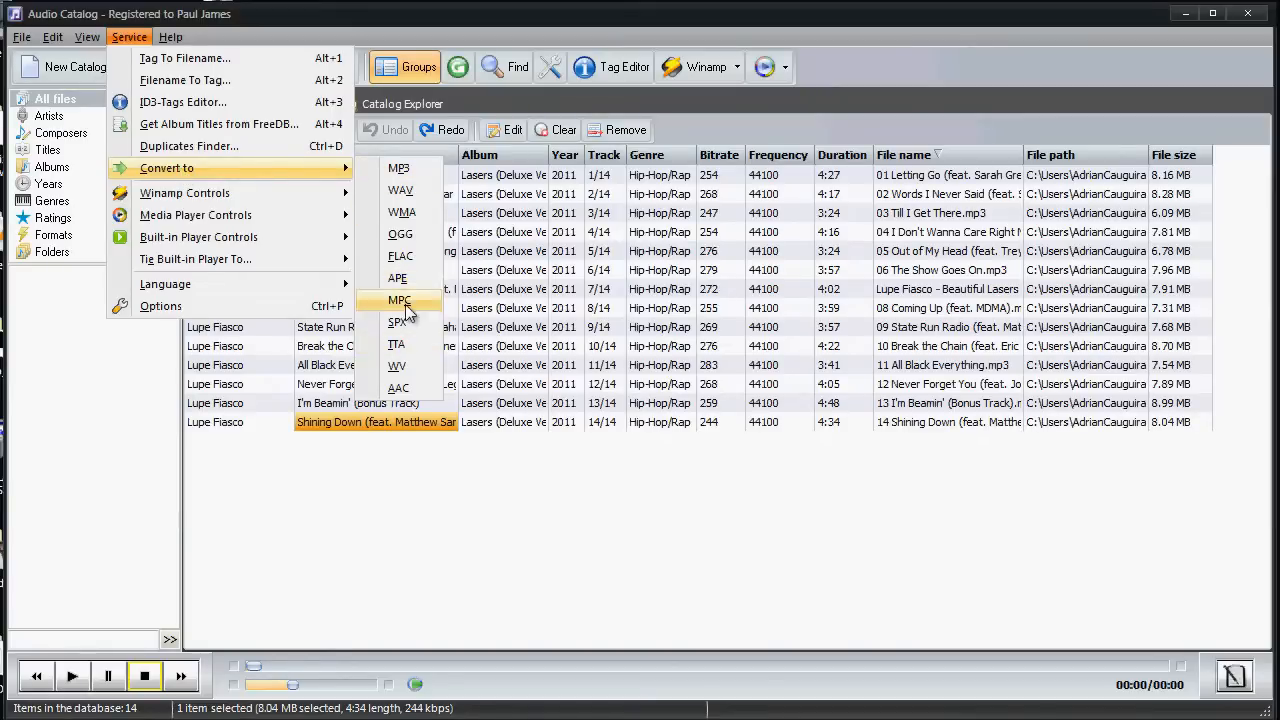
left_click(405, 258)
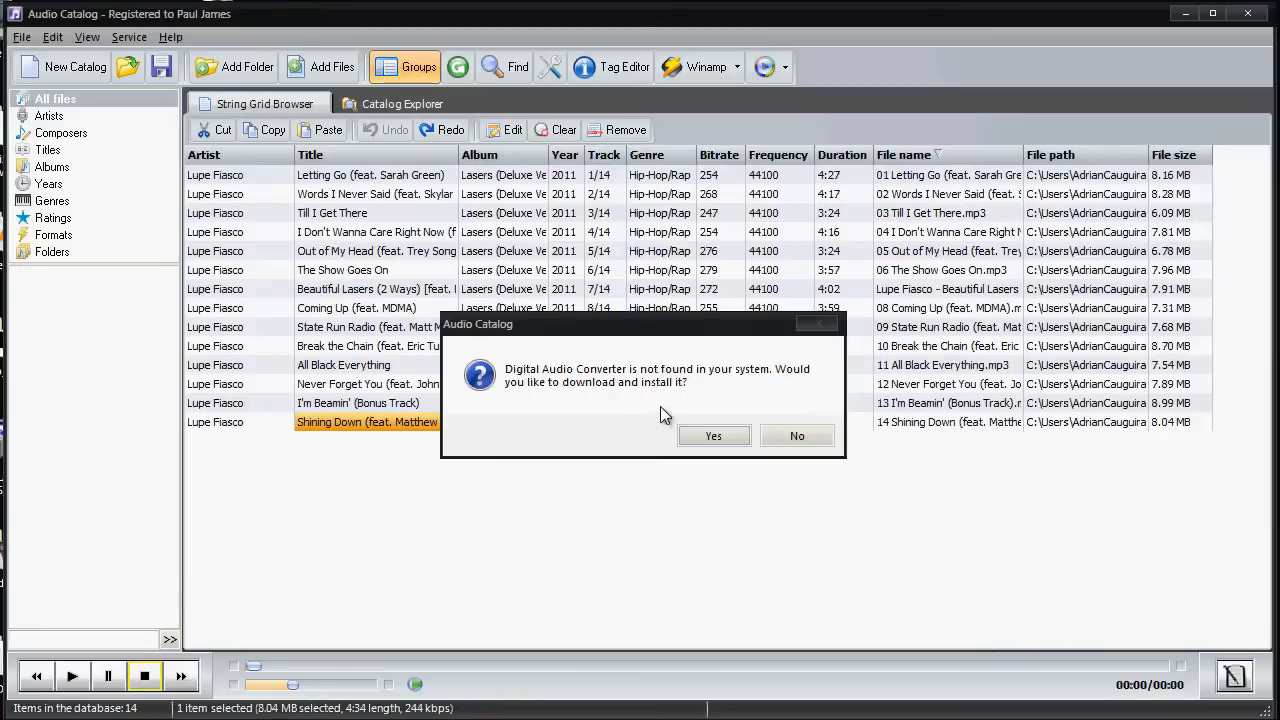
left_click(797, 440)
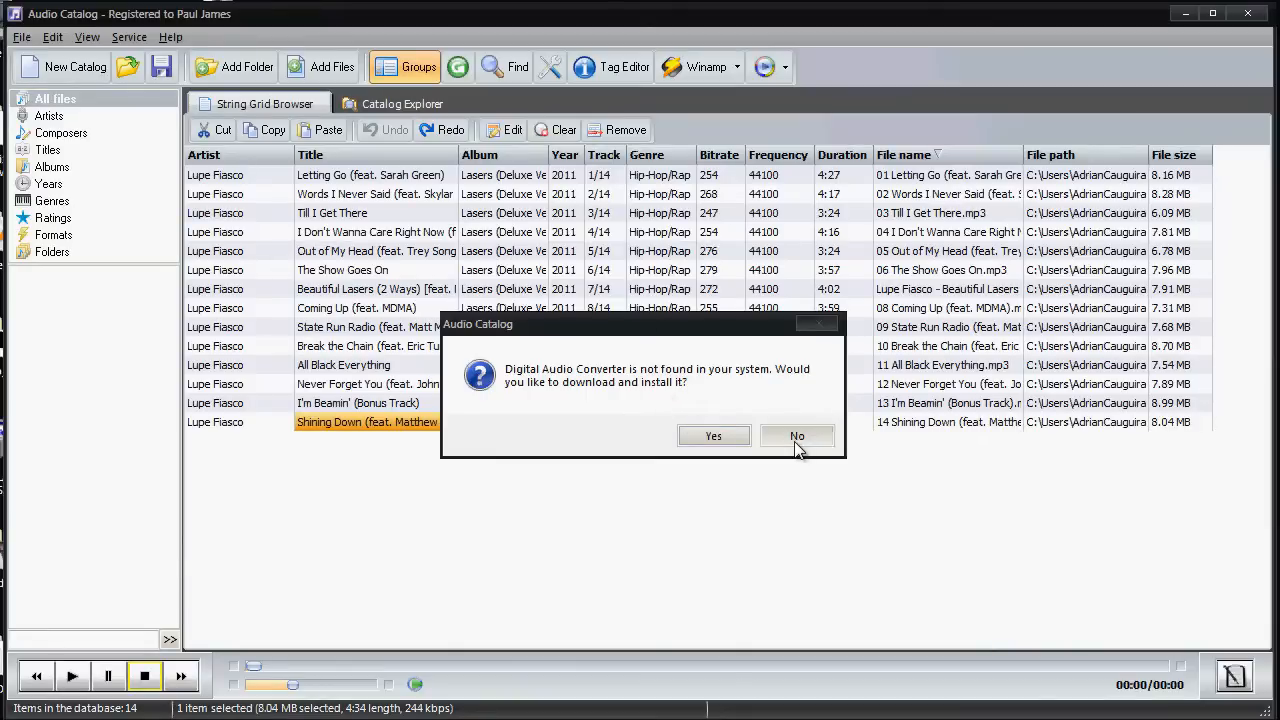
left_click(128, 40)
mouse_move(224, 168)
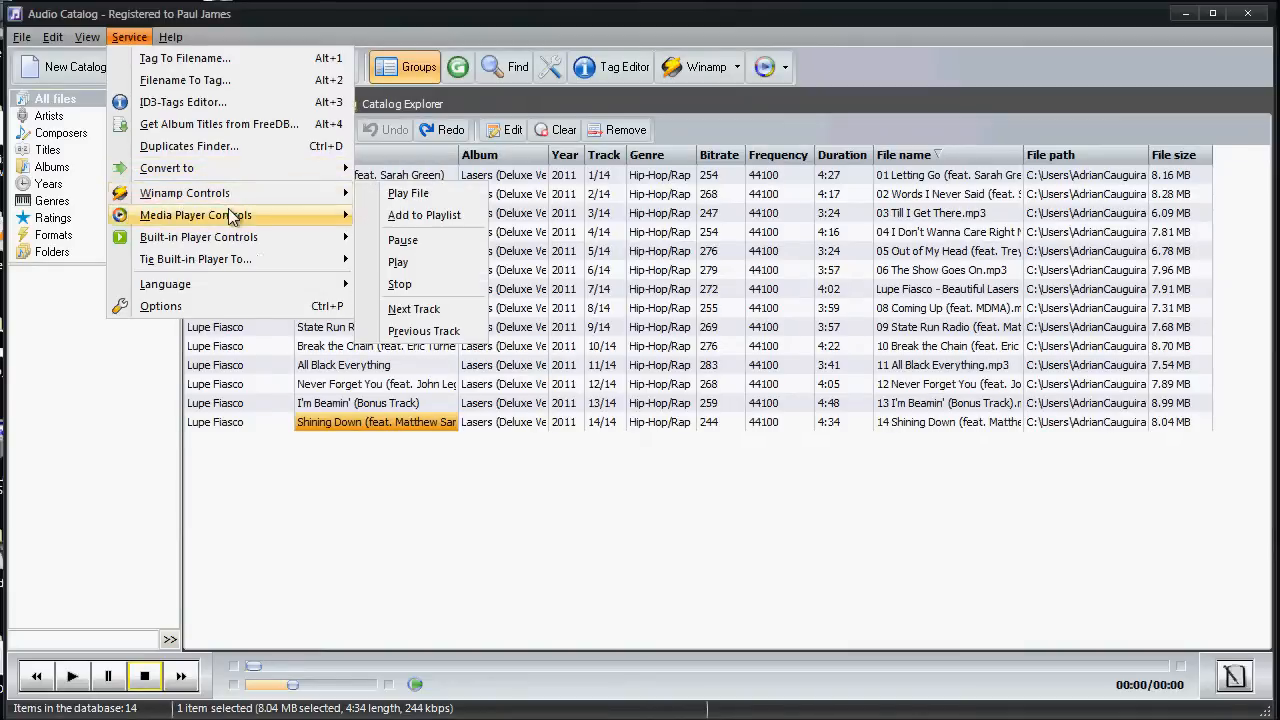
mouse_move(228, 215)
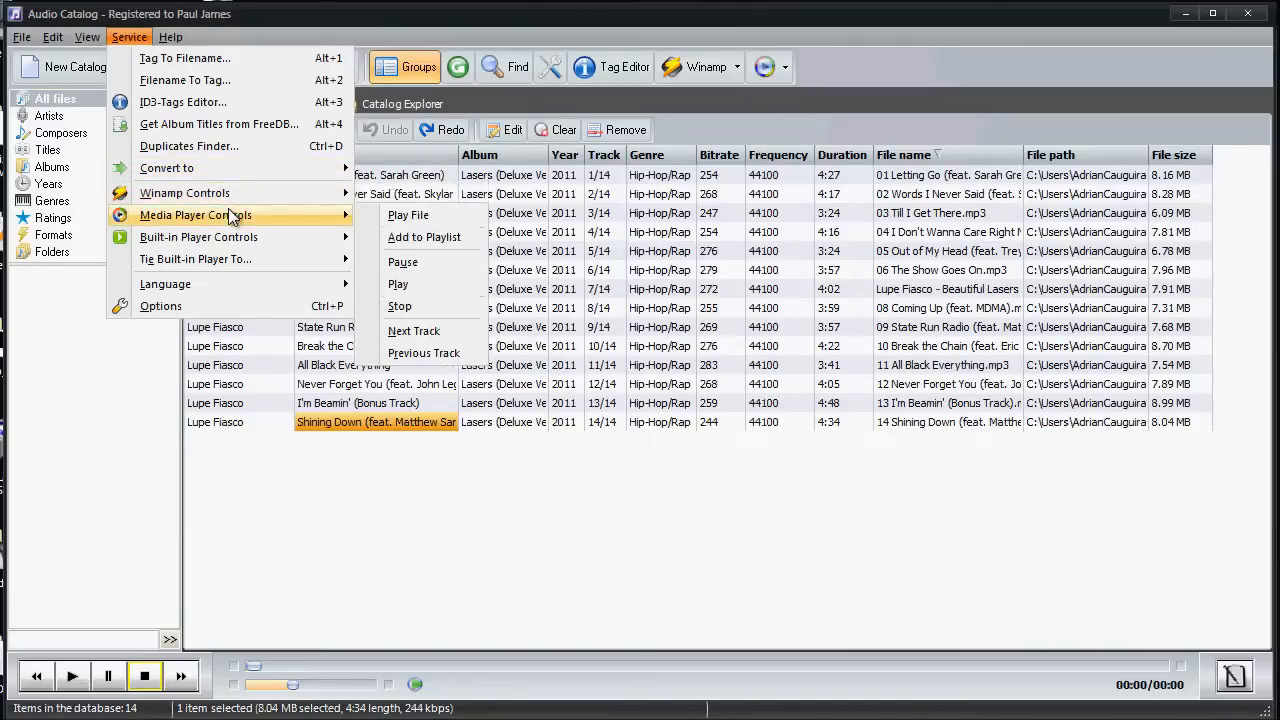
left_click(318, 556)
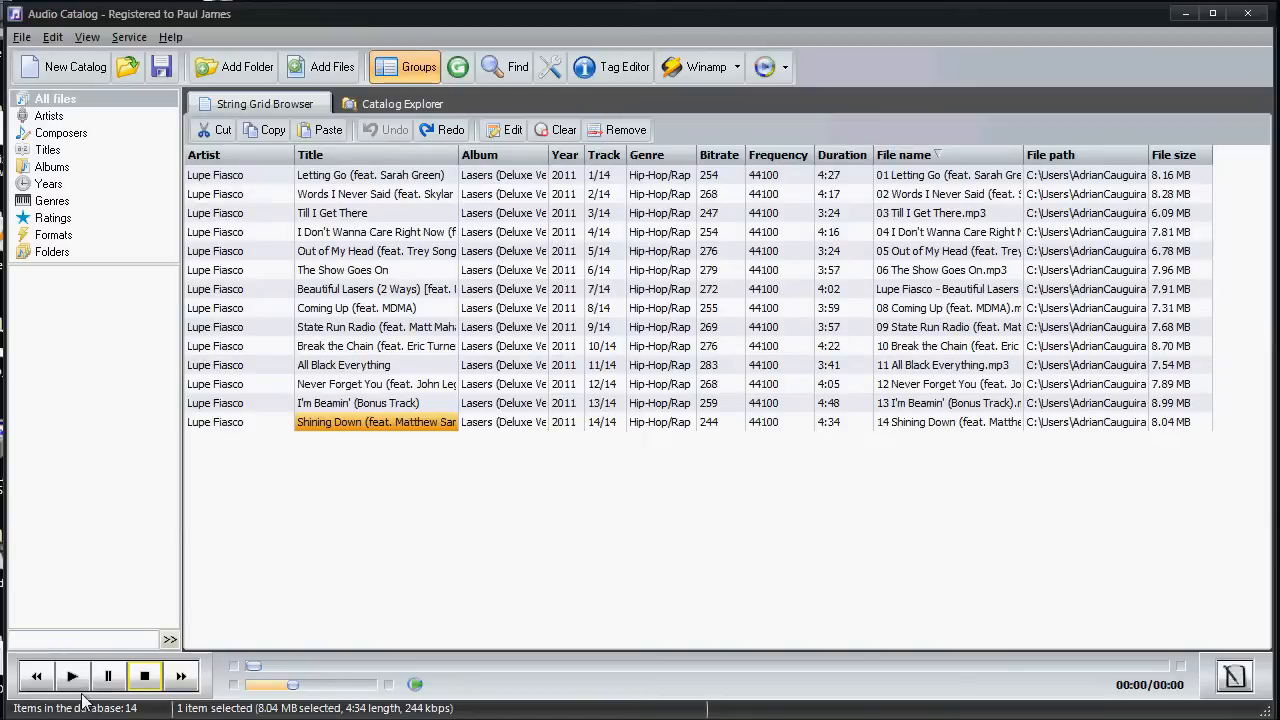